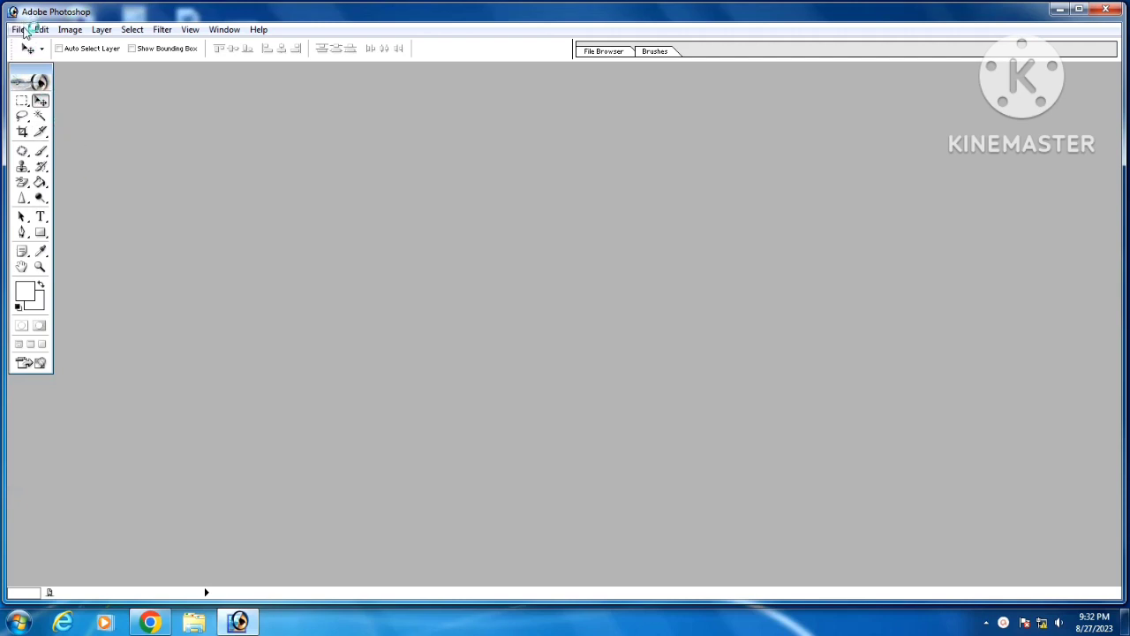
Open the images JPEG from the Desktop and reposition its window in the workspace.
{"action": "left_click", "coordinate": [19, 30]}
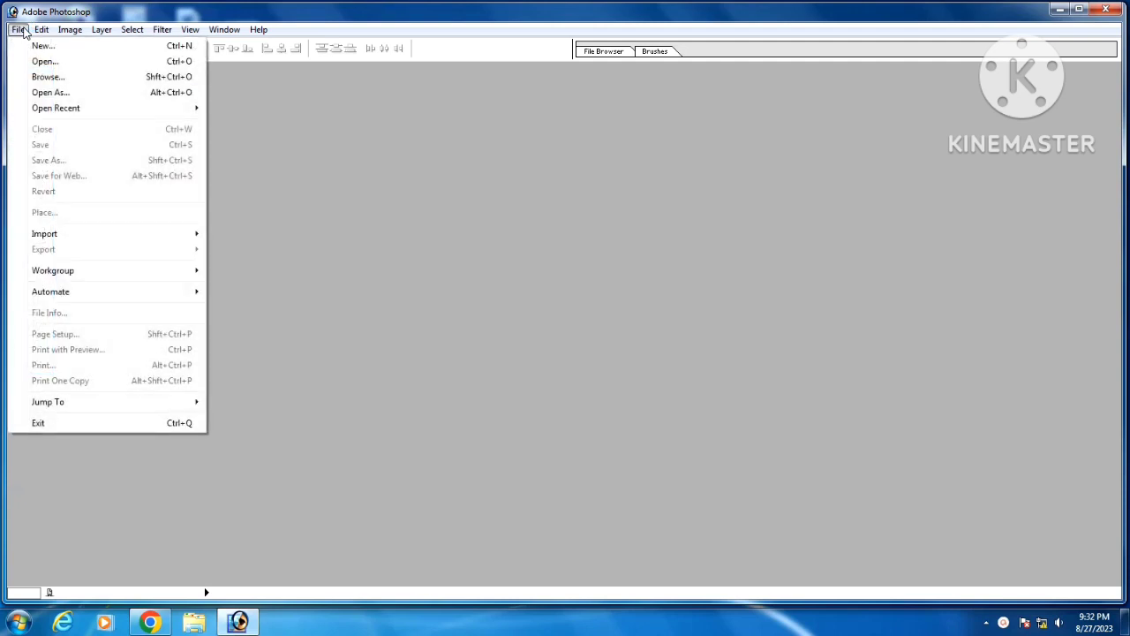
{"action": "left_click", "coordinate": [46, 62]}
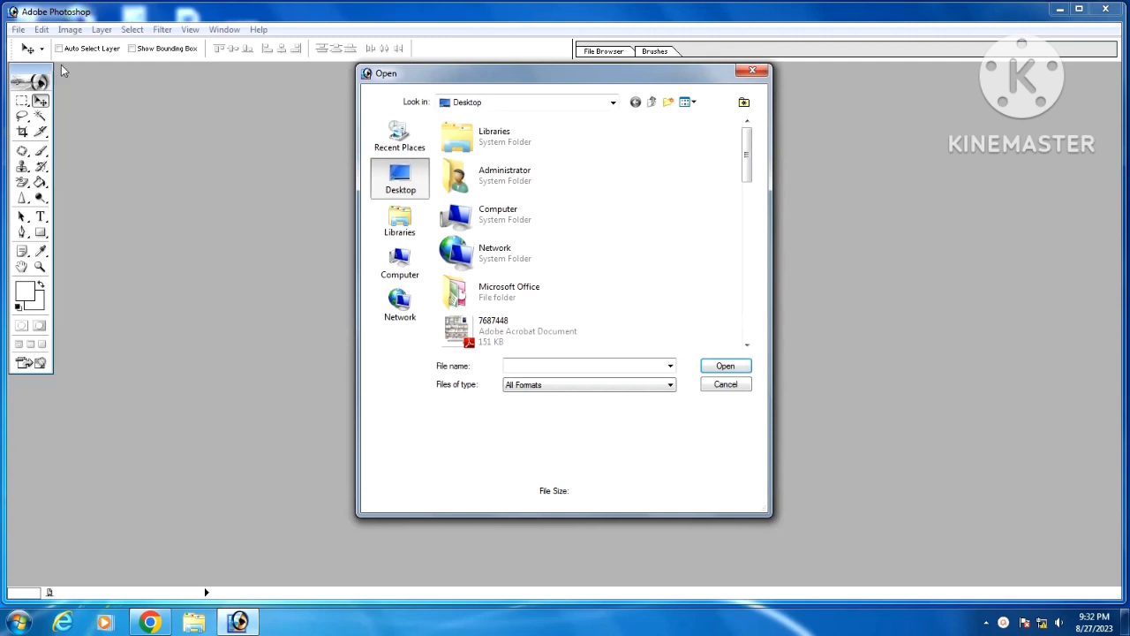
{"action": "scroll", "coordinate": [600, 230], "scroll_direction": "down", "scroll_amount": 3}
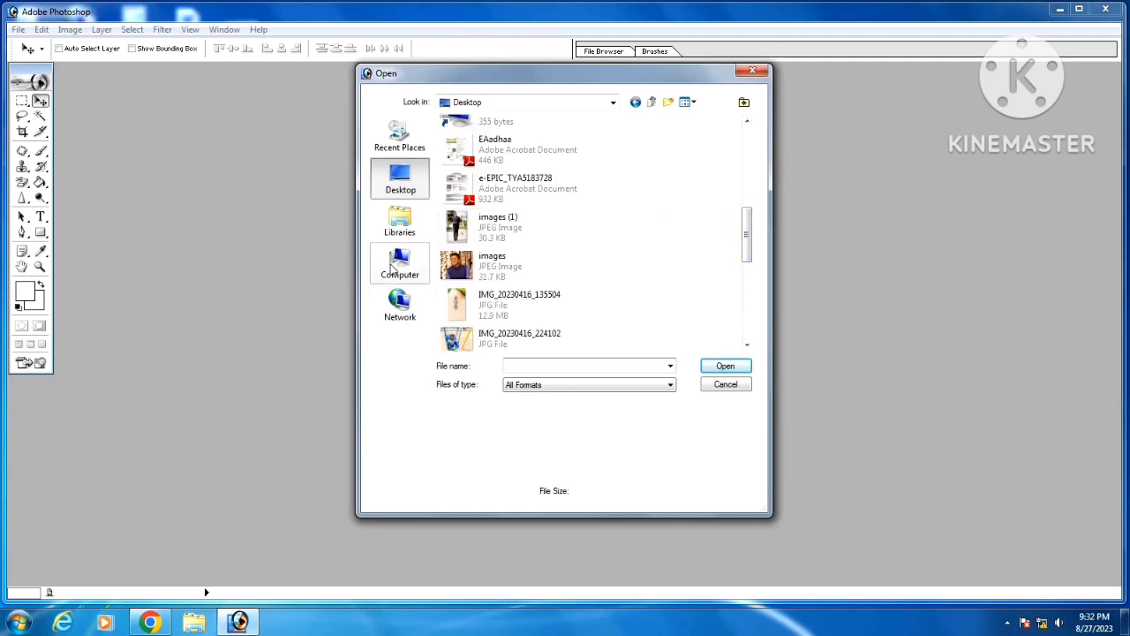
{"action": "left_click", "coordinate": [457, 269]}
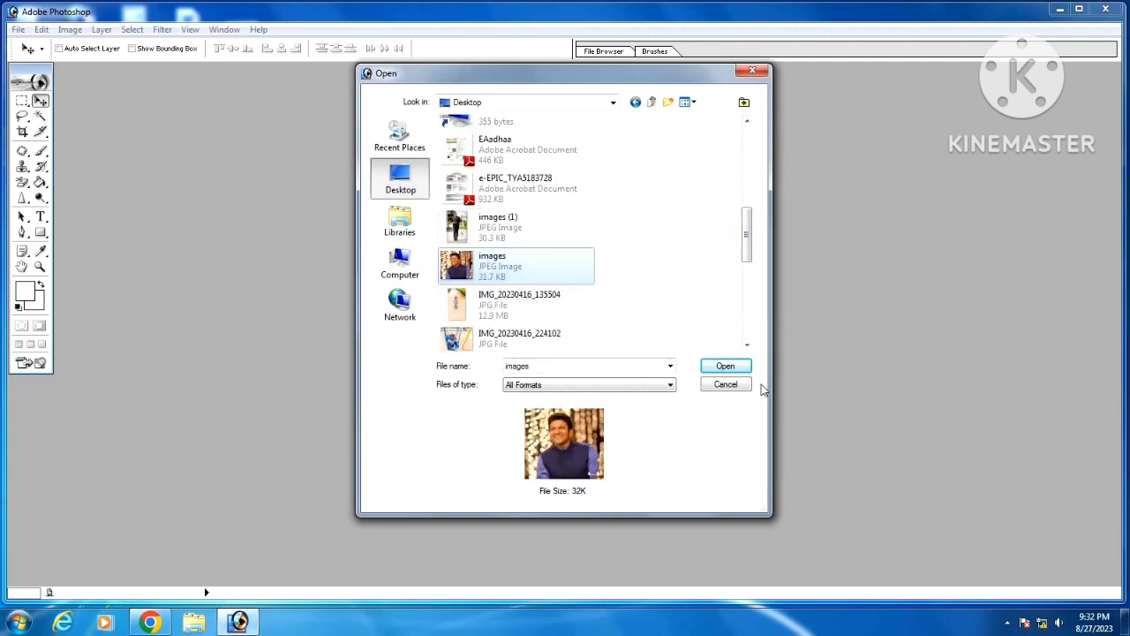
{"action": "left_click", "coordinate": [726, 366]}
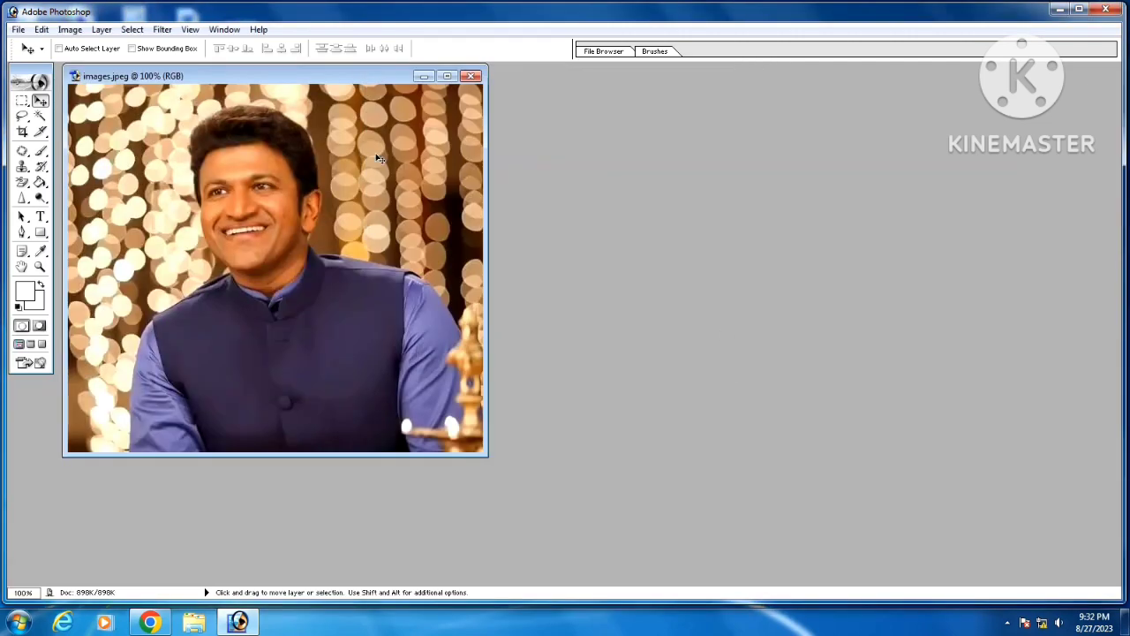
{"action": "left_click_drag", "start_coordinate": [312, 73], "coordinate": [358, 117]}
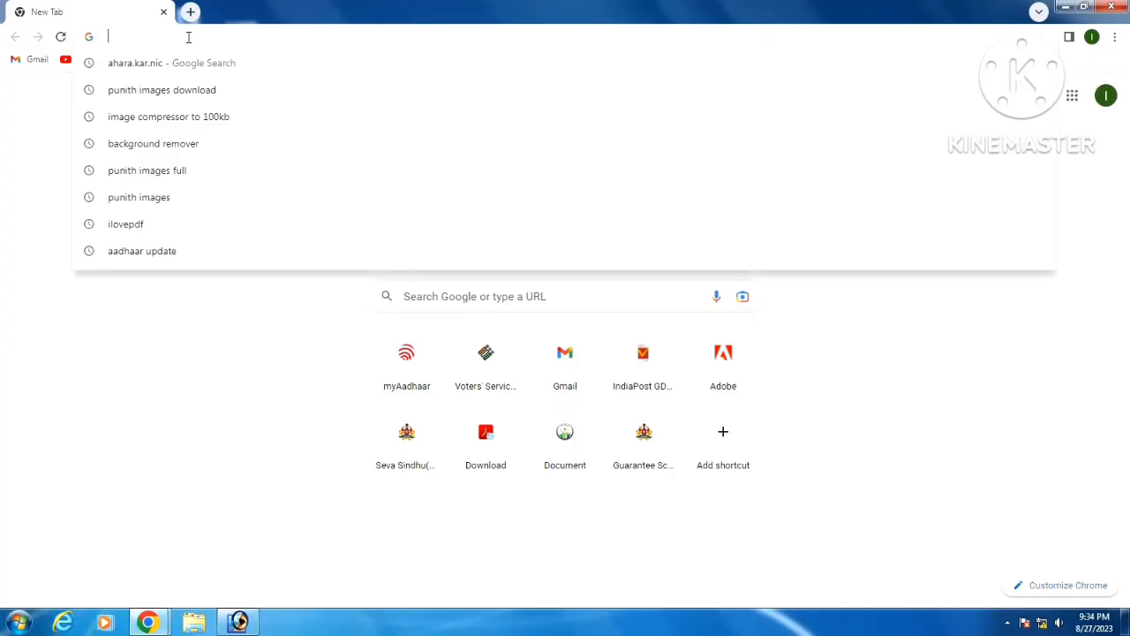
Switch to Chrome, search for background remover, open remove.bg and upload images-removebg-preview from Downloads.
{"action": "left_click", "coordinate": [146, 144]}
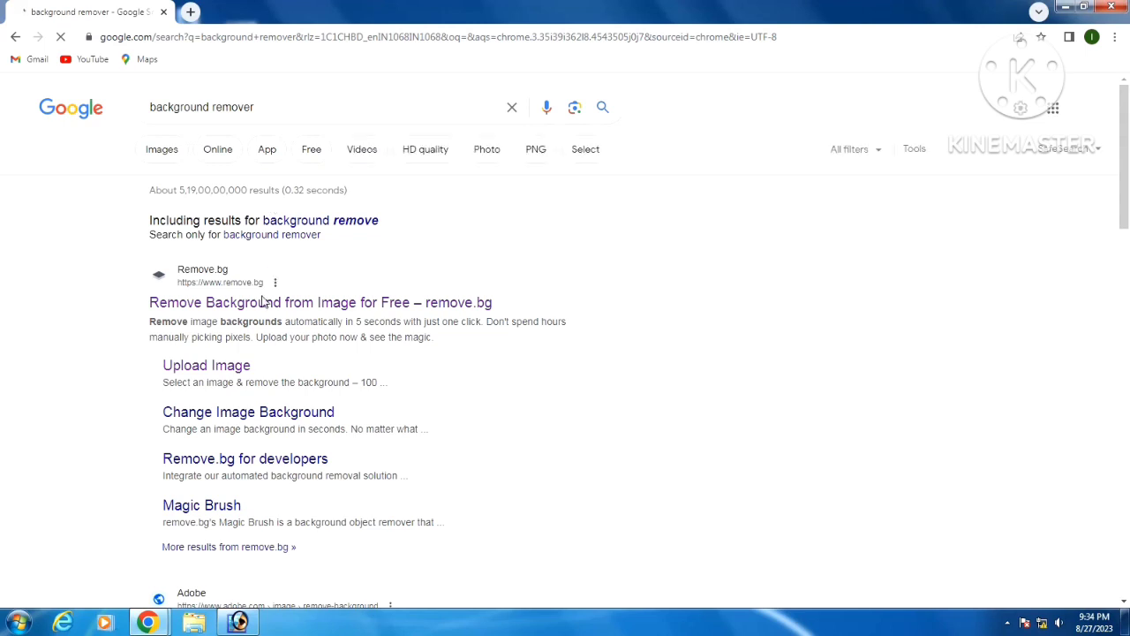
{"action": "left_click", "coordinate": [291, 302]}
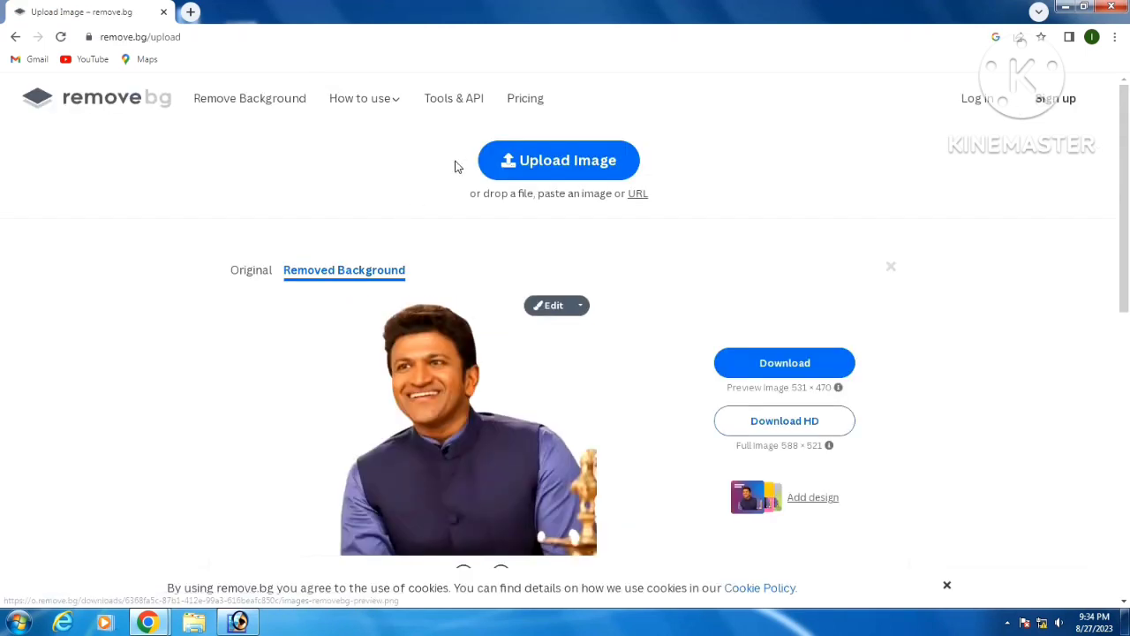
{"action": "left_click", "coordinate": [547, 168]}
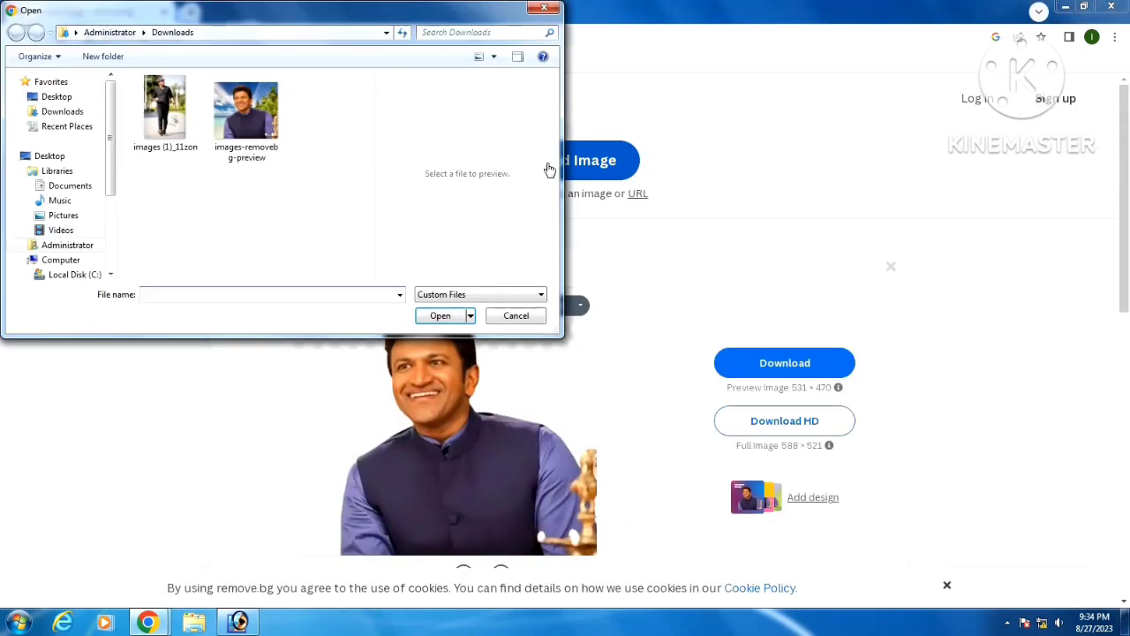
{"action": "left_click", "coordinate": [251, 133]}
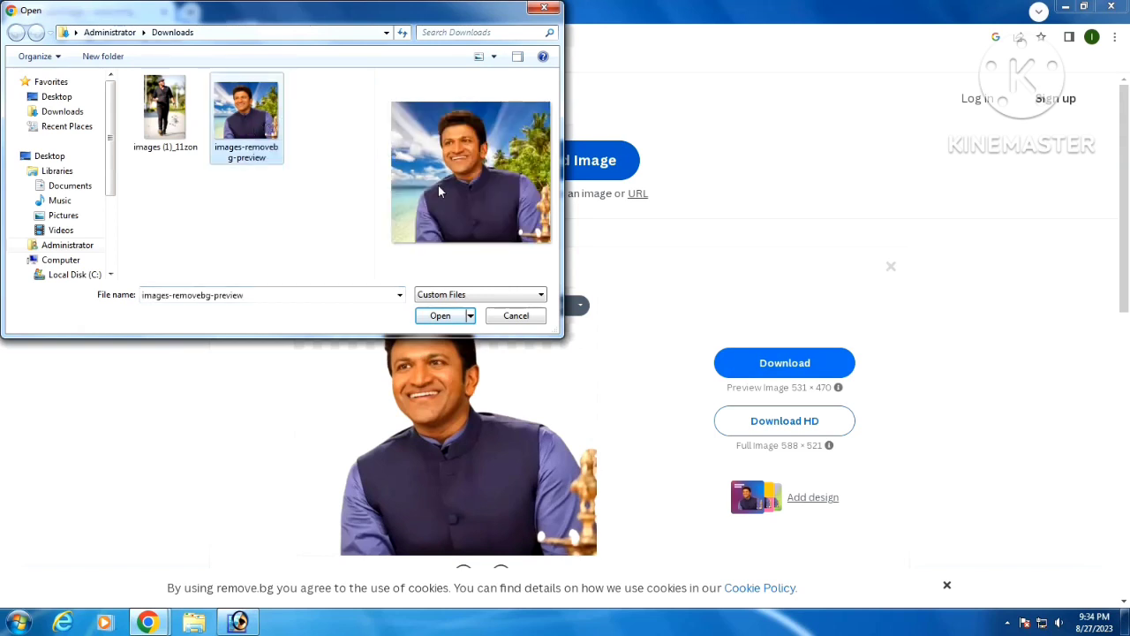
{"action": "left_click", "coordinate": [438, 316]}
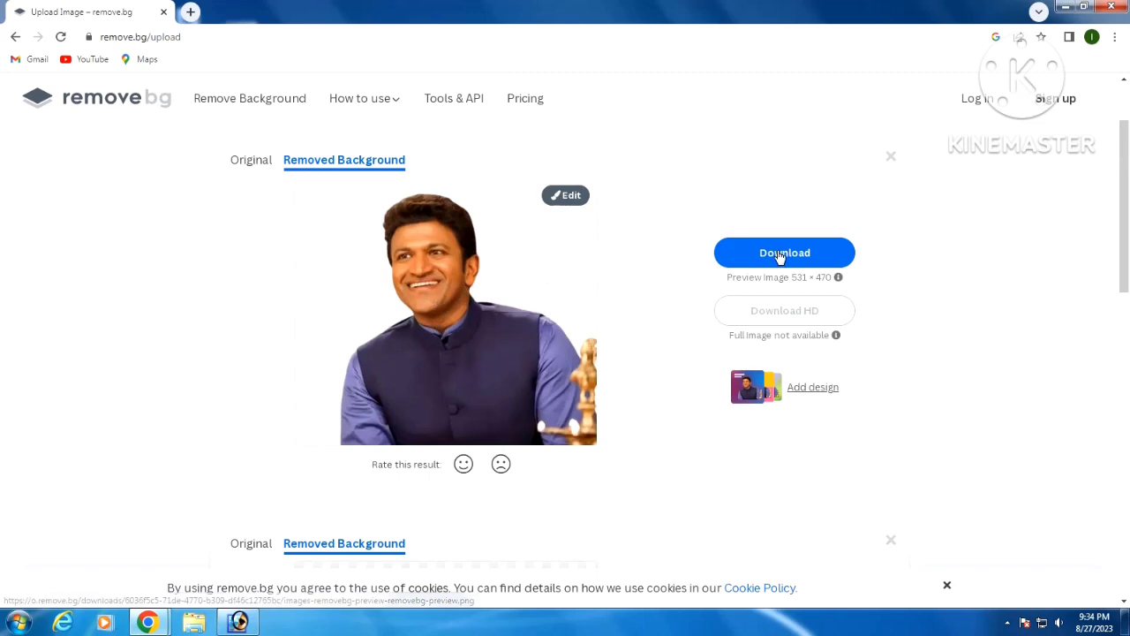
Download the preview-size image with its background removed and view the downloaded PNG briefly.
{"action": "left_click", "coordinate": [809, 257]}
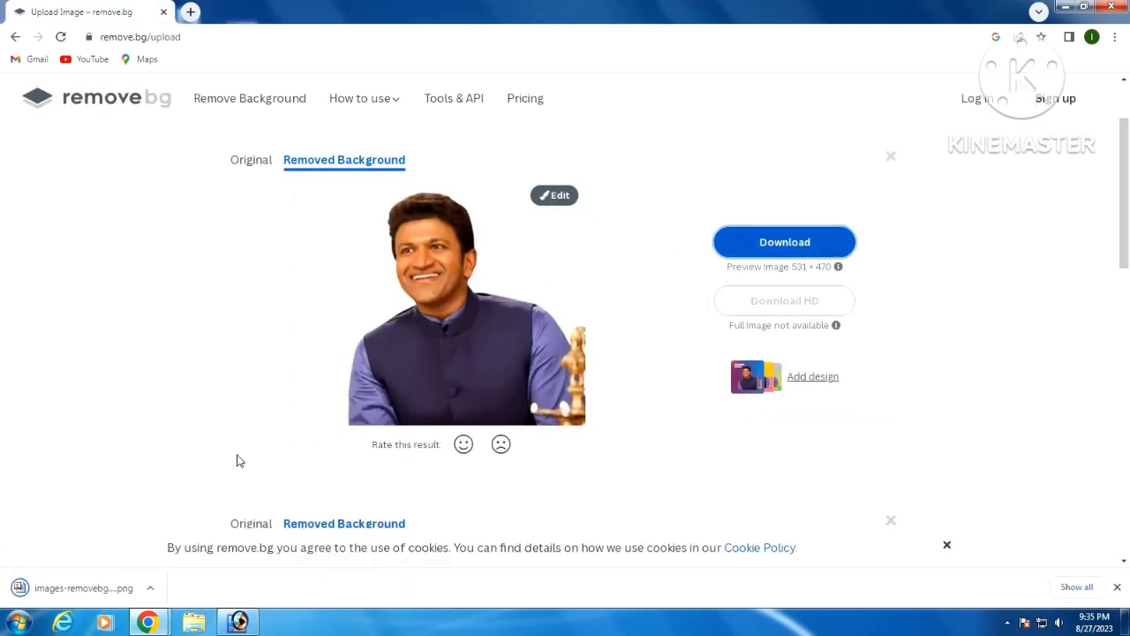
{"action": "left_click", "coordinate": [150, 588]}
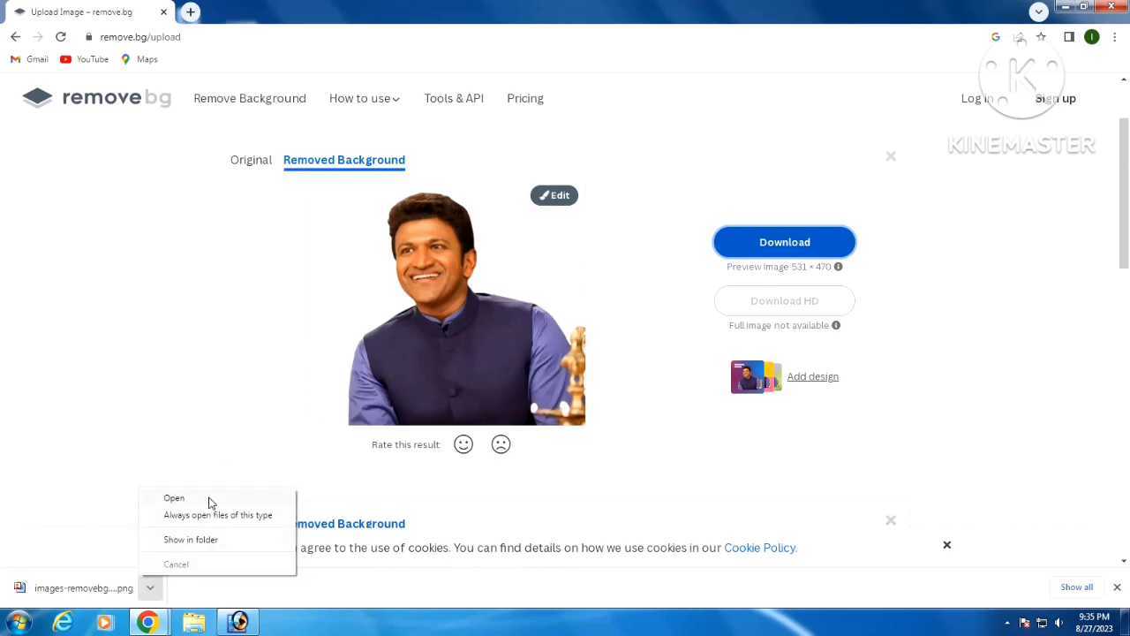
{"action": "left_click", "coordinate": [174, 499]}
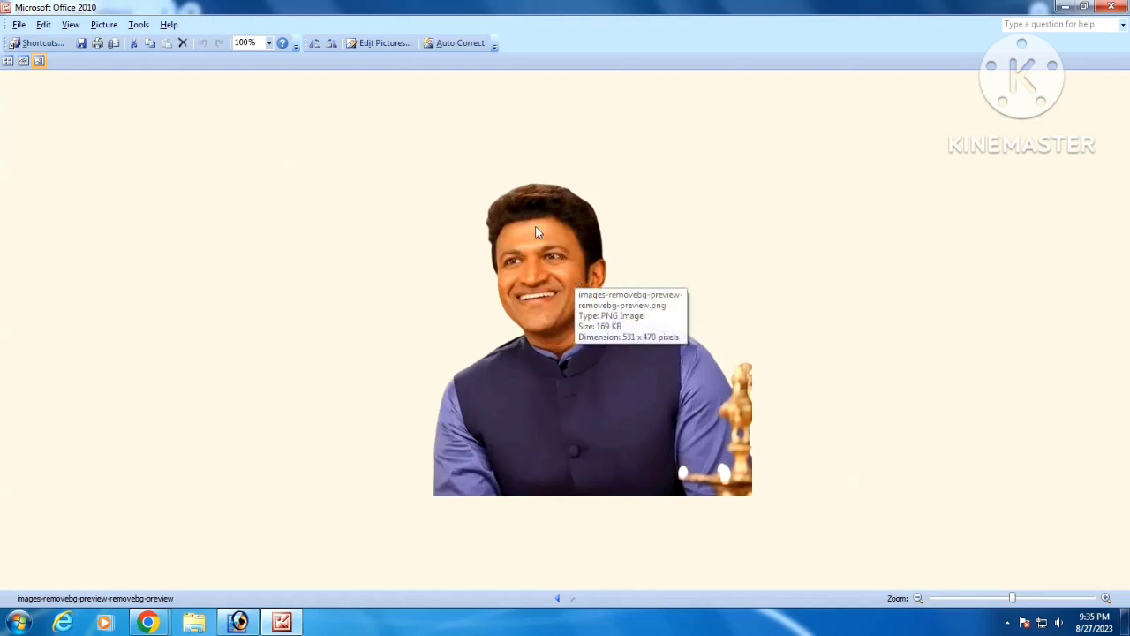
{"action": "left_click", "coordinate": [1114, 8]}
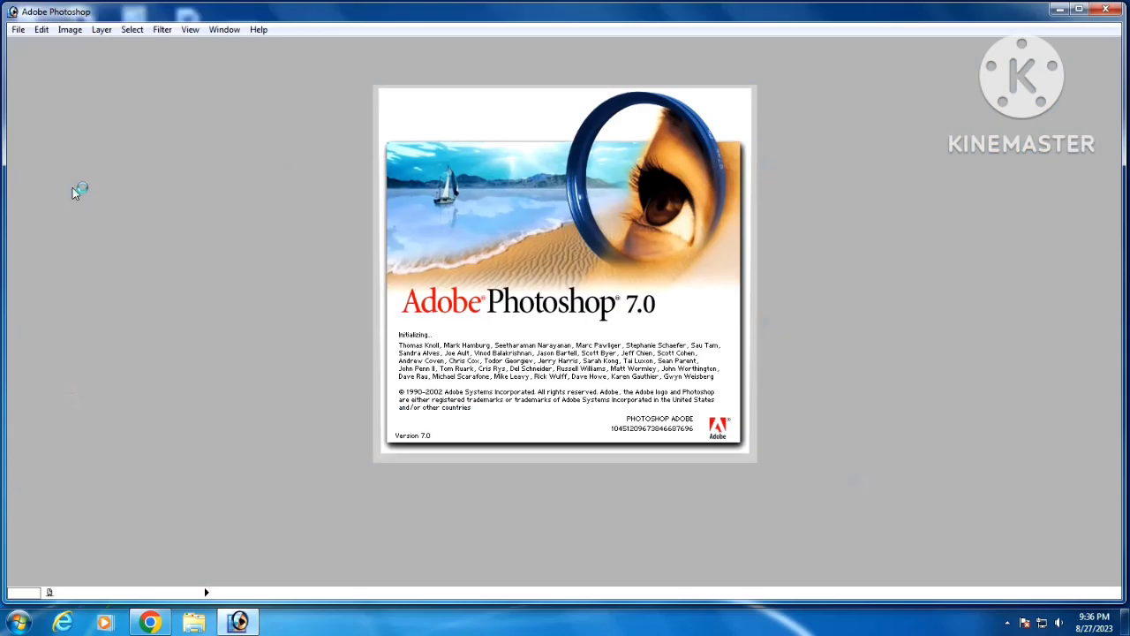
Switch to Photoshop and open images-removebg-preview-removebg-preview from the Downloads folder.
{"action": "left_click", "coordinate": [18, 30]}
{"action": "left_click", "coordinate": [34, 60]}
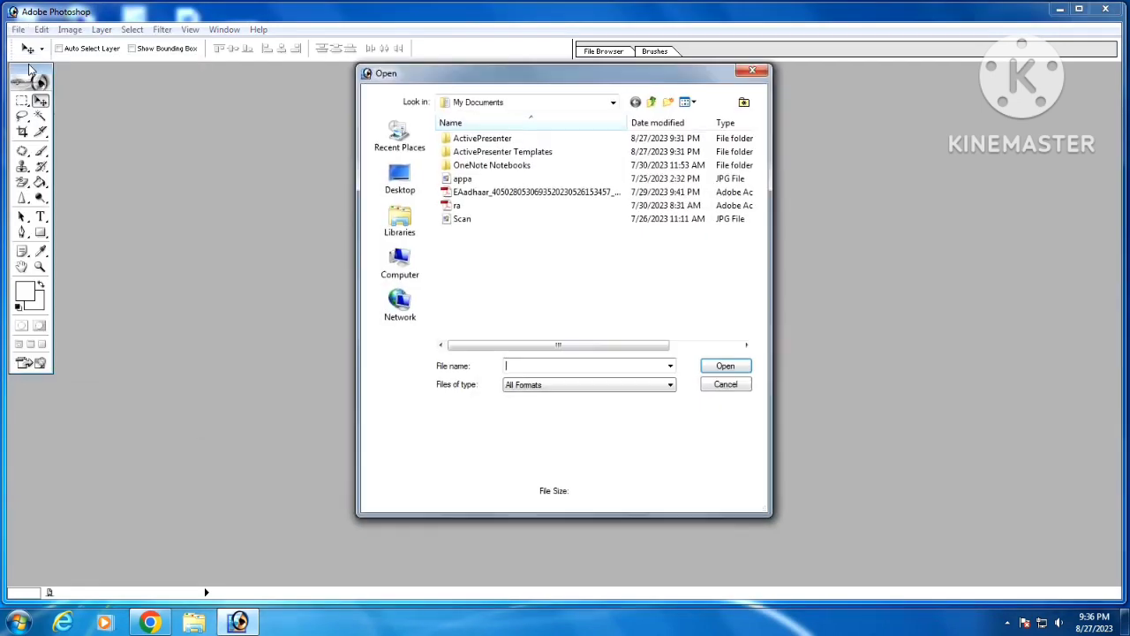
{"action": "left_click", "coordinate": [399, 138]}
{"action": "double_click", "coordinate": [473, 313]}
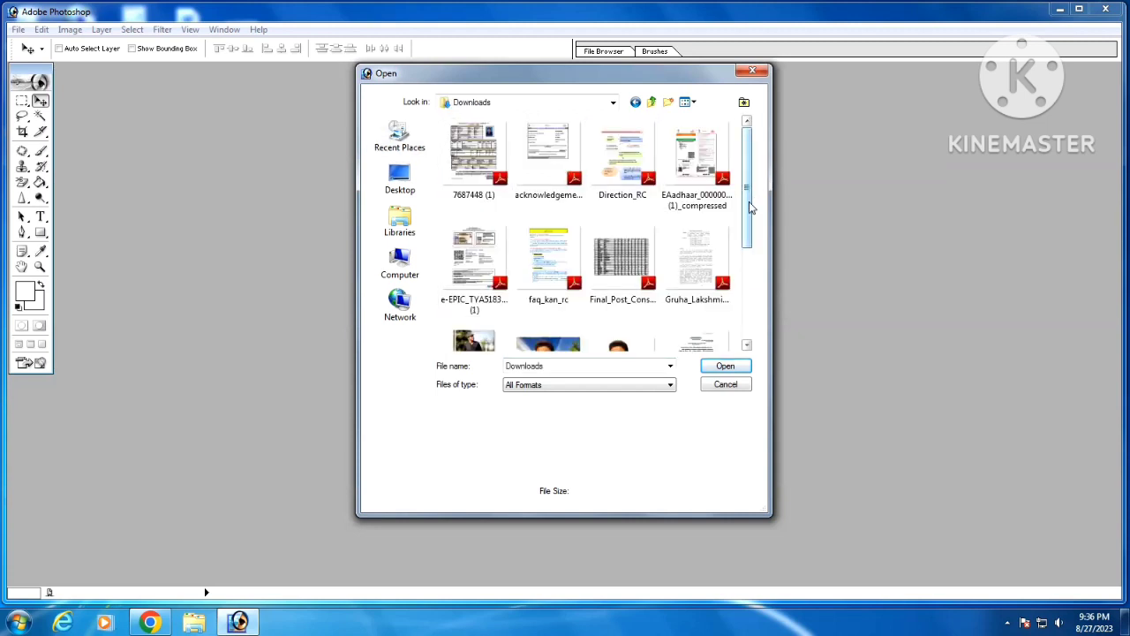
{"action": "left_click_drag", "start_coordinate": [747, 201], "coordinate": [747, 258]}
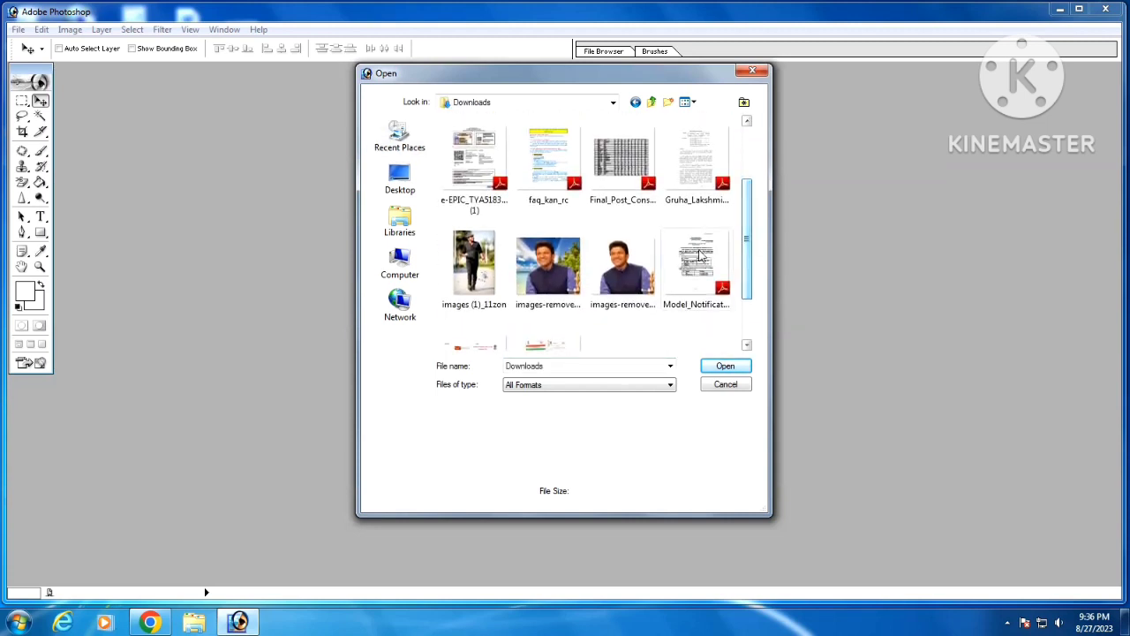
{"action": "left_click", "coordinate": [641, 284]}
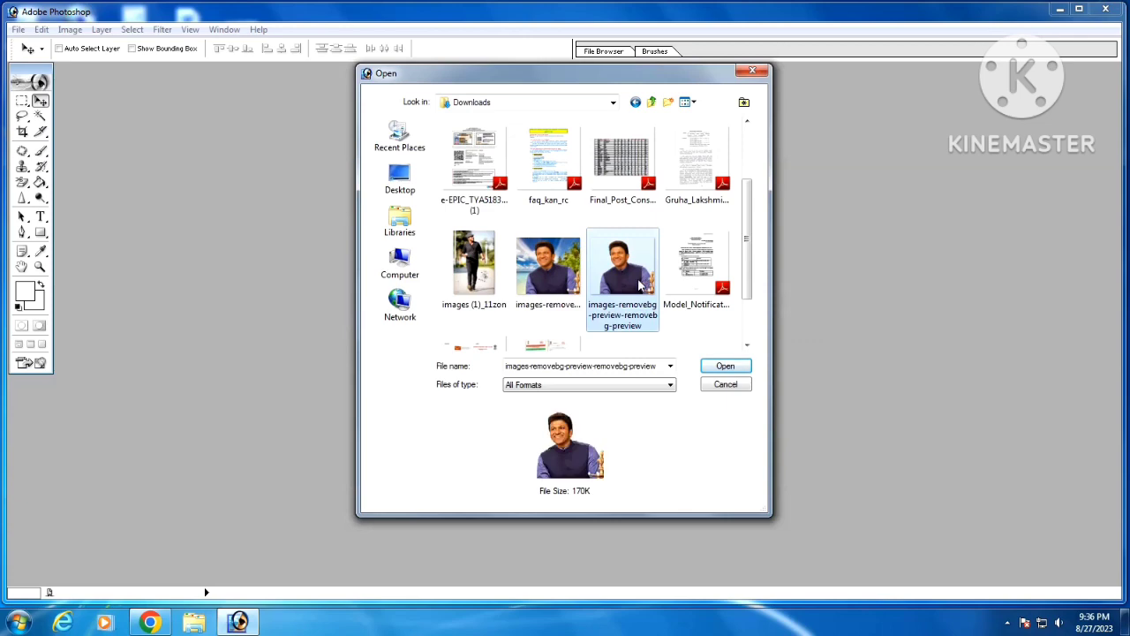
{"action": "left_click", "coordinate": [724, 367]}
Open the original images JPEG from the Desktop to compare it with the cutout, close it, and reposition the cutout's window.
{"action": "left_click", "coordinate": [17, 29]}
{"action": "left_click", "coordinate": [32, 62]}
{"action": "left_click", "coordinate": [399, 179]}
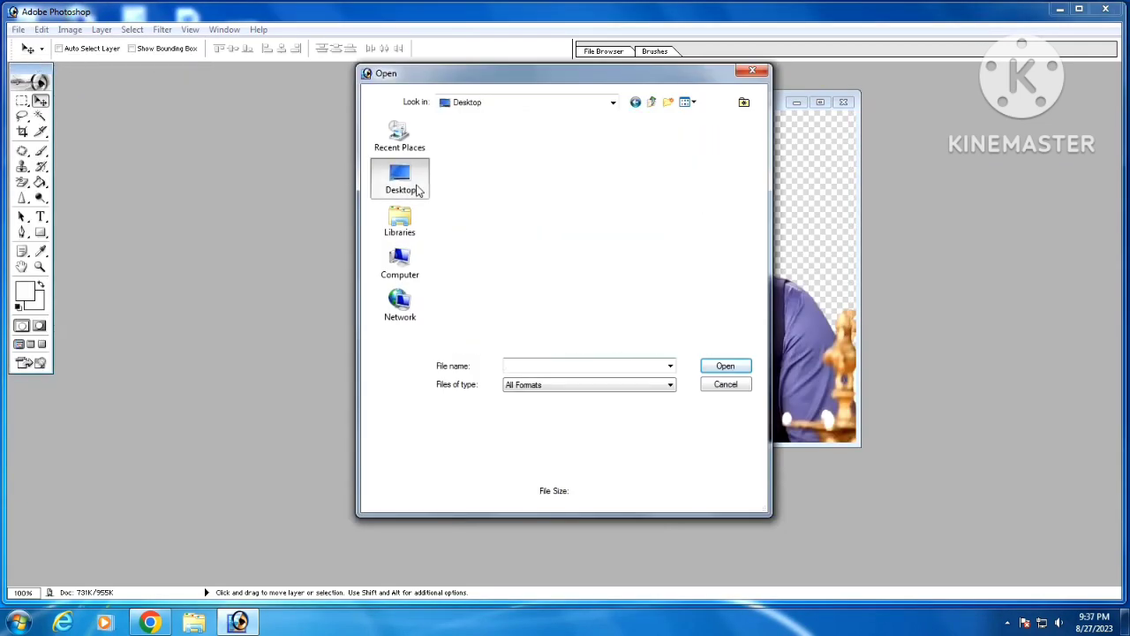
{"action": "left_click_drag", "start_coordinate": [749, 168], "coordinate": [749, 254]}
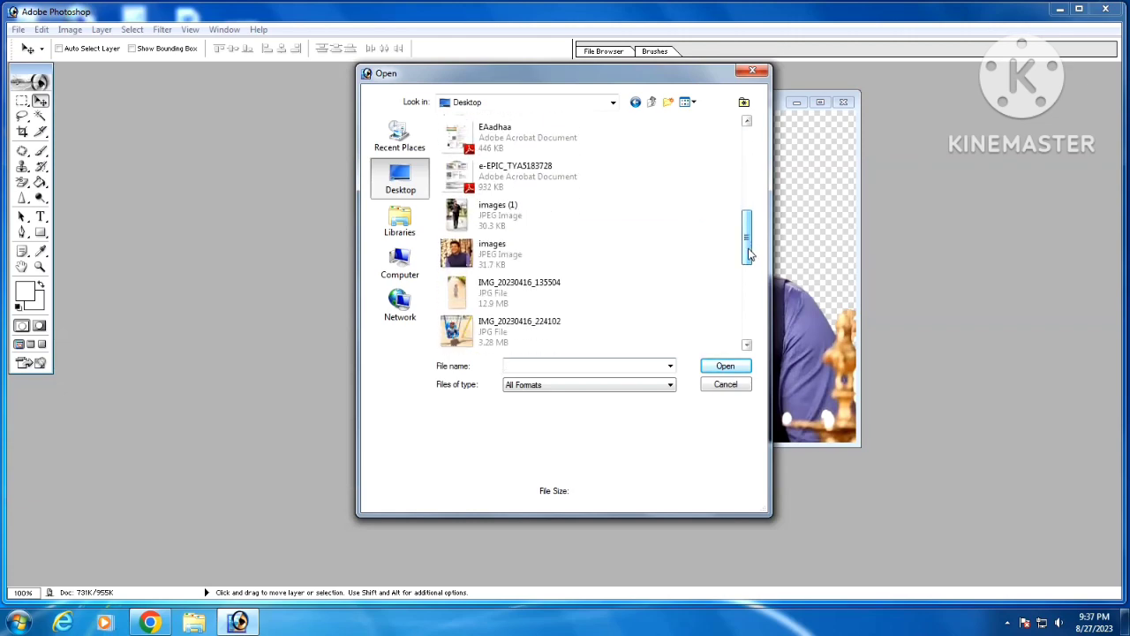
{"action": "left_click", "coordinate": [539, 260]}
{"action": "left_click", "coordinate": [717, 365]}
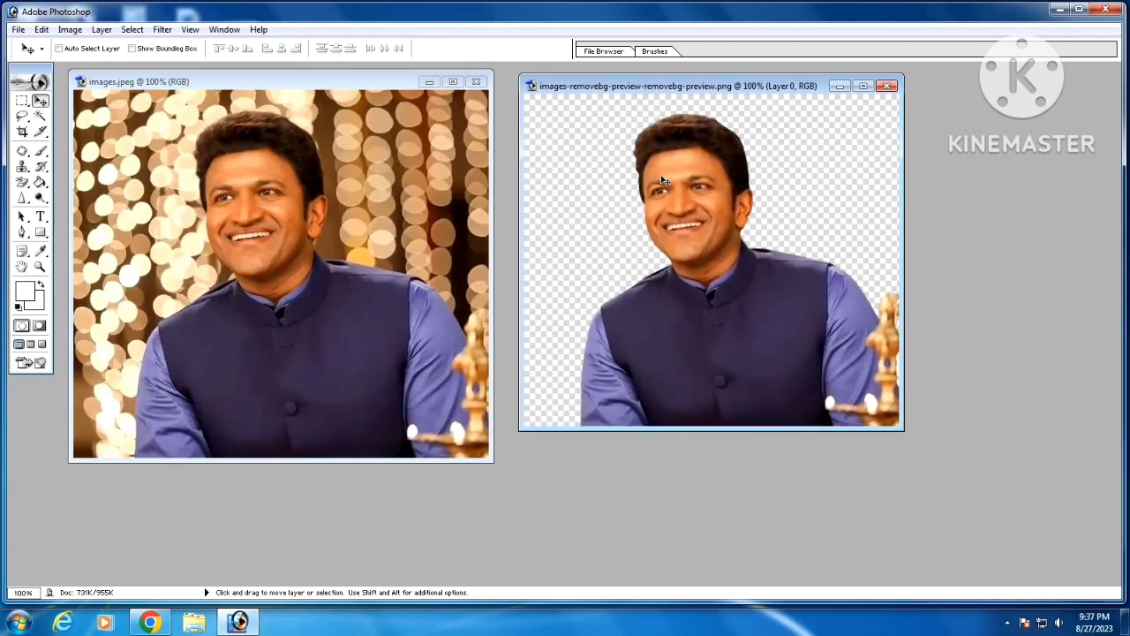
{"action": "left_click", "coordinate": [476, 82]}
{"action": "left_click_drag", "start_coordinate": [597, 86], "coordinate": [328, 158]}
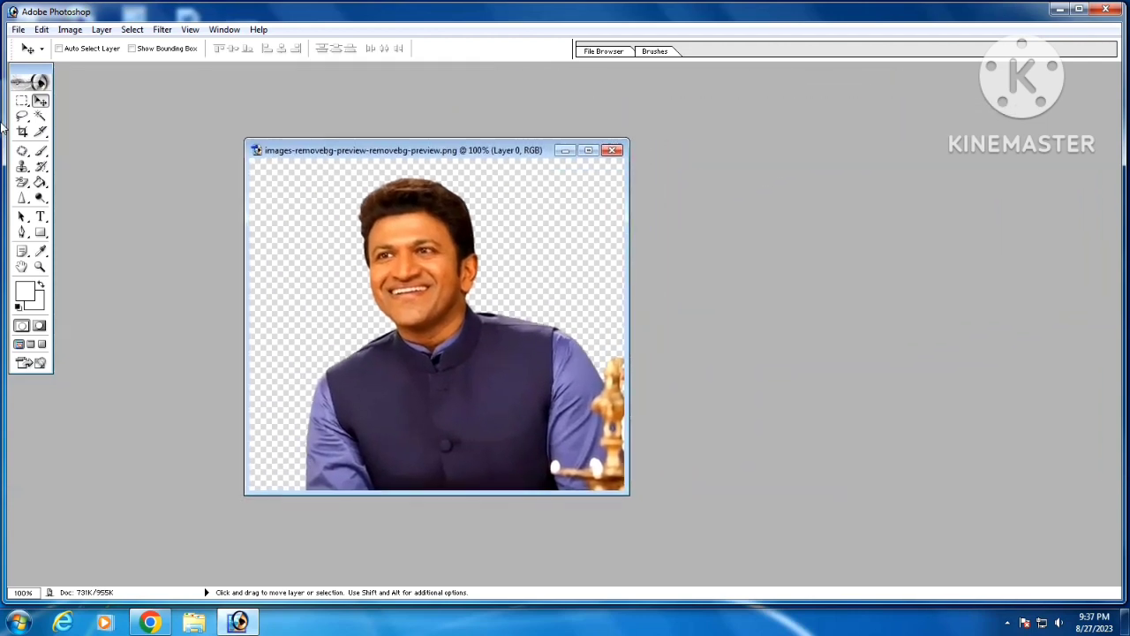
Set the foreground color to crimson E60E50 and fill the portrait's transparent background with it using the Paint Bucket.
{"action": "left_click", "coordinate": [40, 183]}
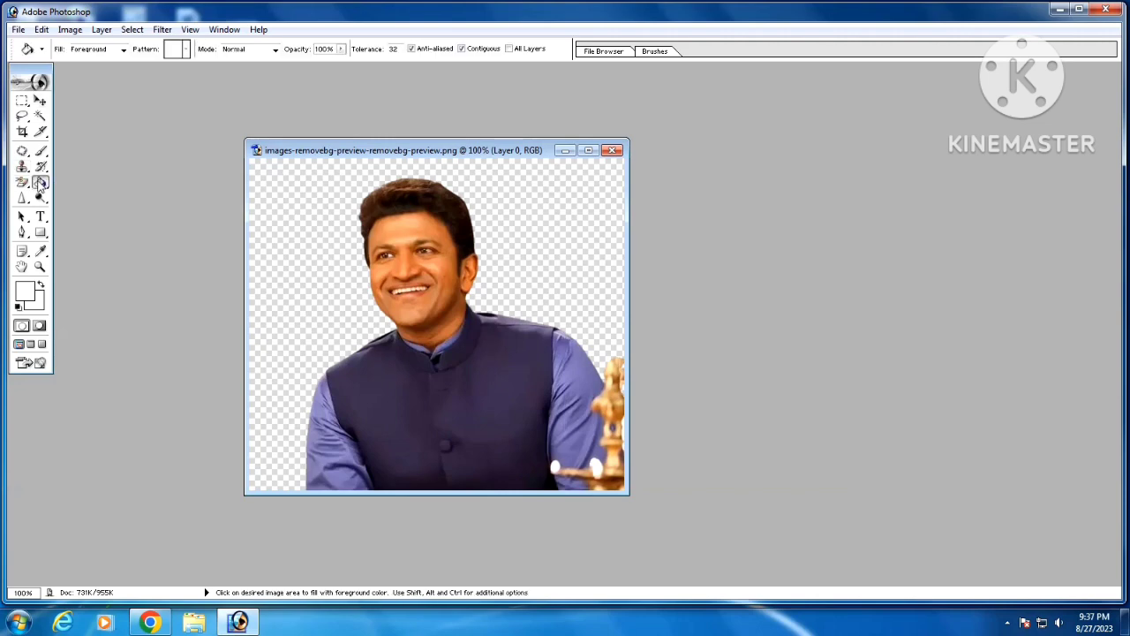
{"action": "left_click", "coordinate": [40, 251]}
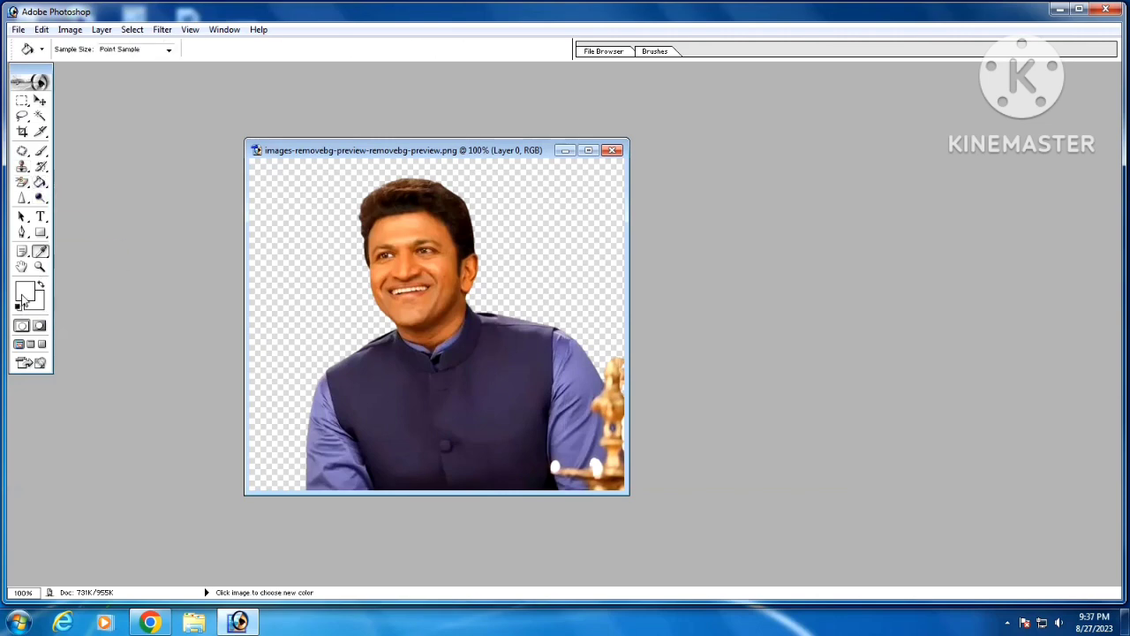
{"action": "left_click", "coordinate": [25, 292]}
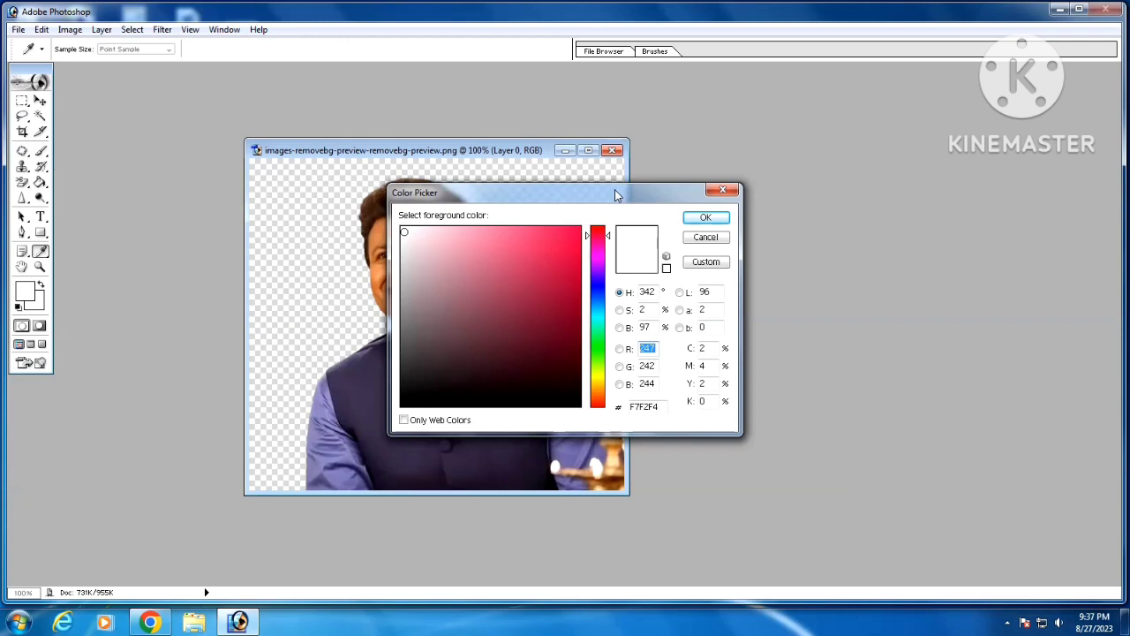
{"action": "left_click_drag", "start_coordinate": [615, 190], "coordinate": [844, 104]}
{"action": "left_click", "coordinate": [784, 164]}
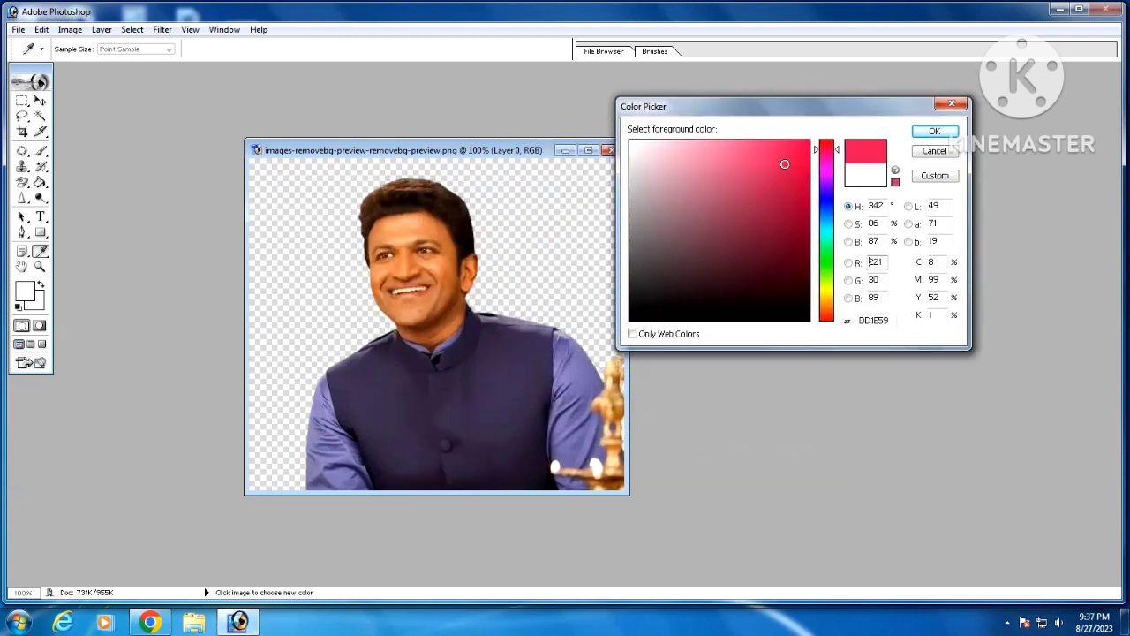
{"action": "left_click", "coordinate": [791, 203]}
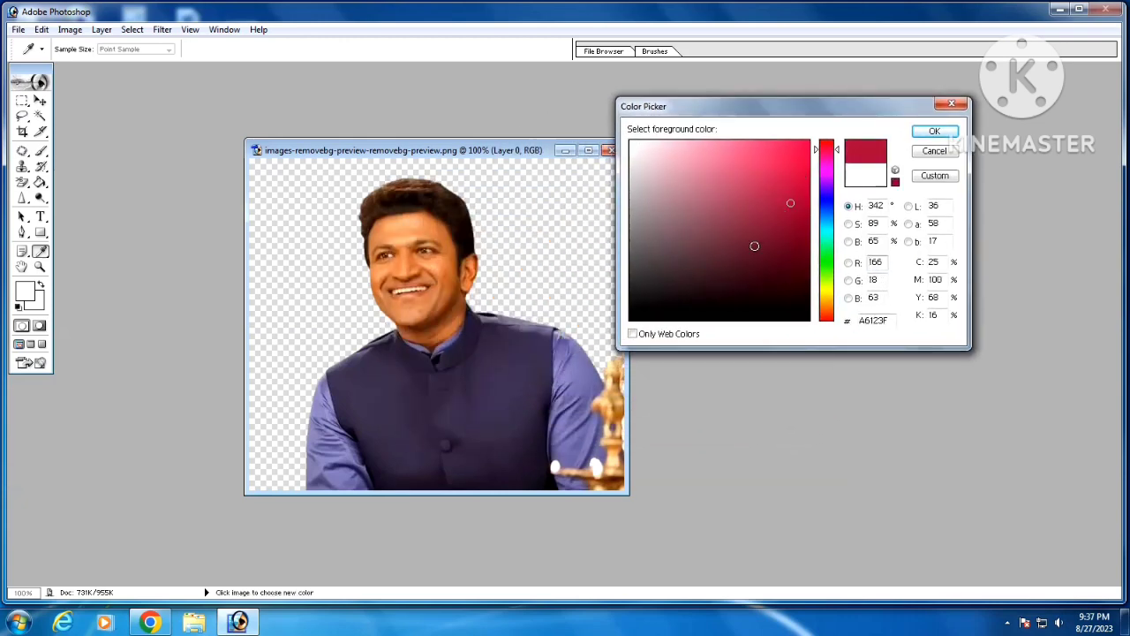
{"action": "left_click", "coordinate": [755, 245]}
{"action": "left_click", "coordinate": [650, 242]}
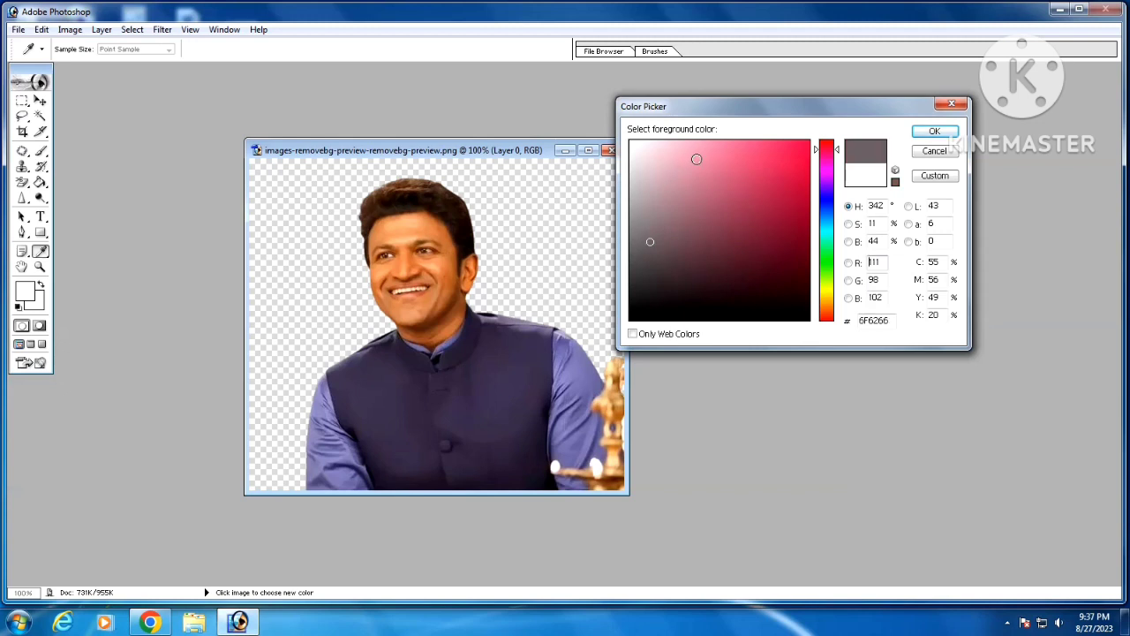
{"action": "left_click", "coordinate": [642, 154]}
{"action": "left_click", "coordinate": [763, 156]}
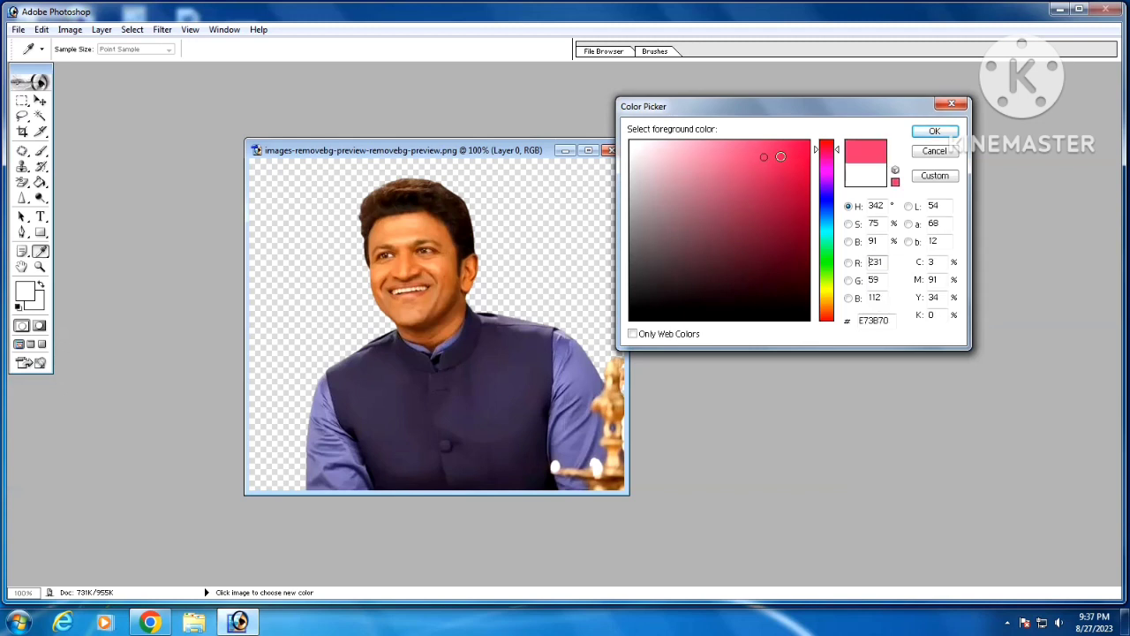
{"action": "left_click", "coordinate": [798, 157]}
{"action": "left_click", "coordinate": [934, 131]}
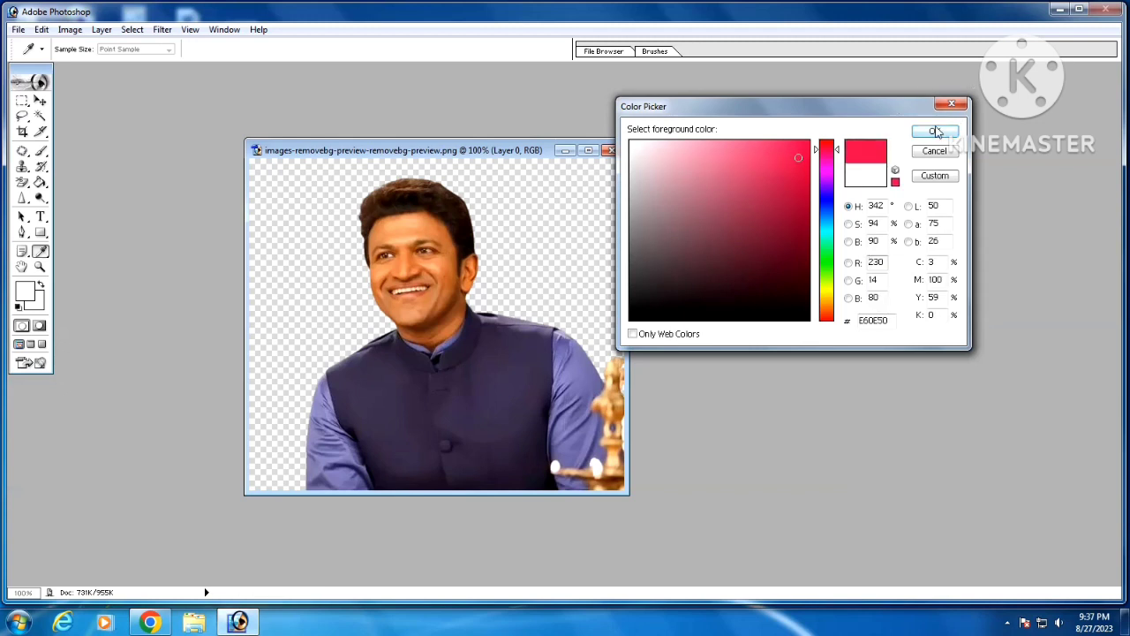
{"action": "left_click", "coordinate": [570, 215]}
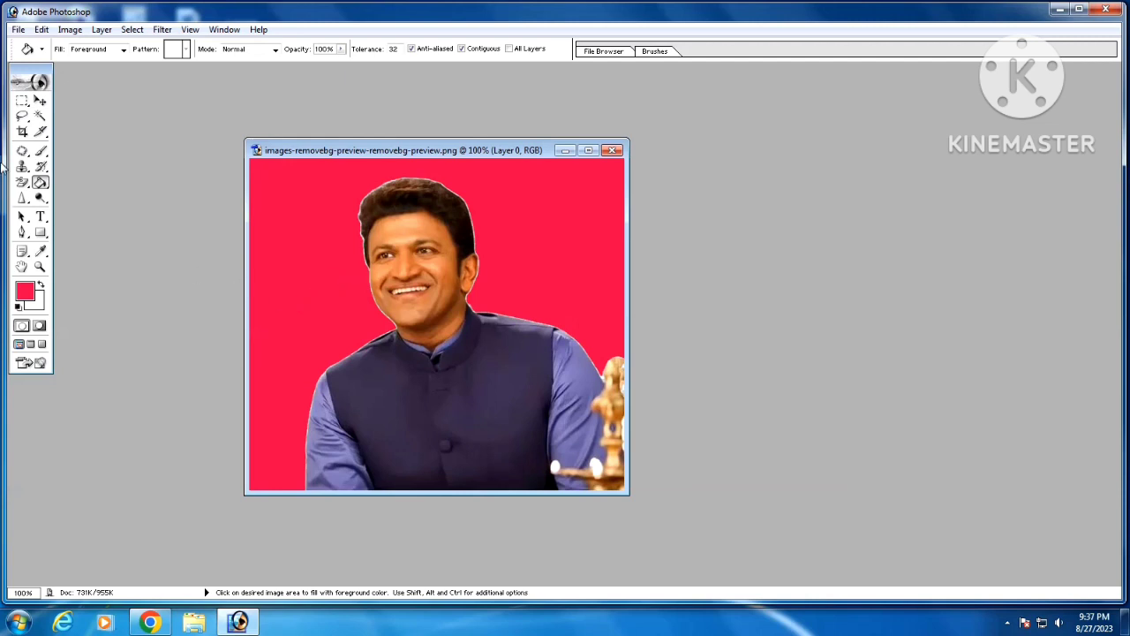
Set the foreground color to light pink E5BEBB and fill the portrait's background with it using the Paint Bucket.
{"action": "left_click", "coordinate": [23, 292]}
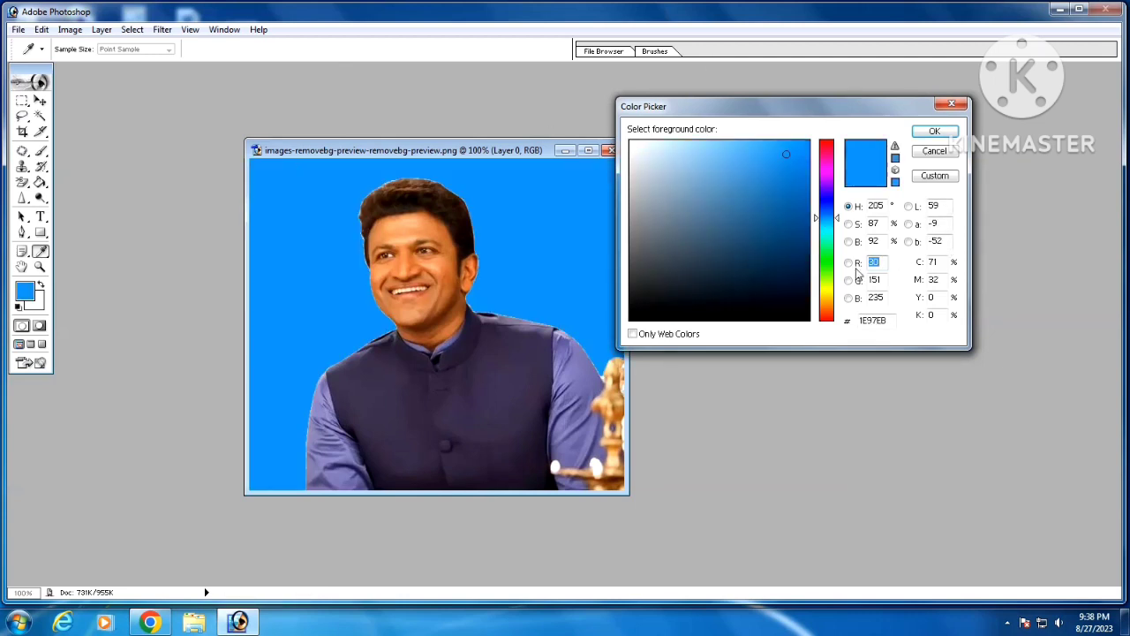
{"action": "left_click", "coordinate": [825, 263]}
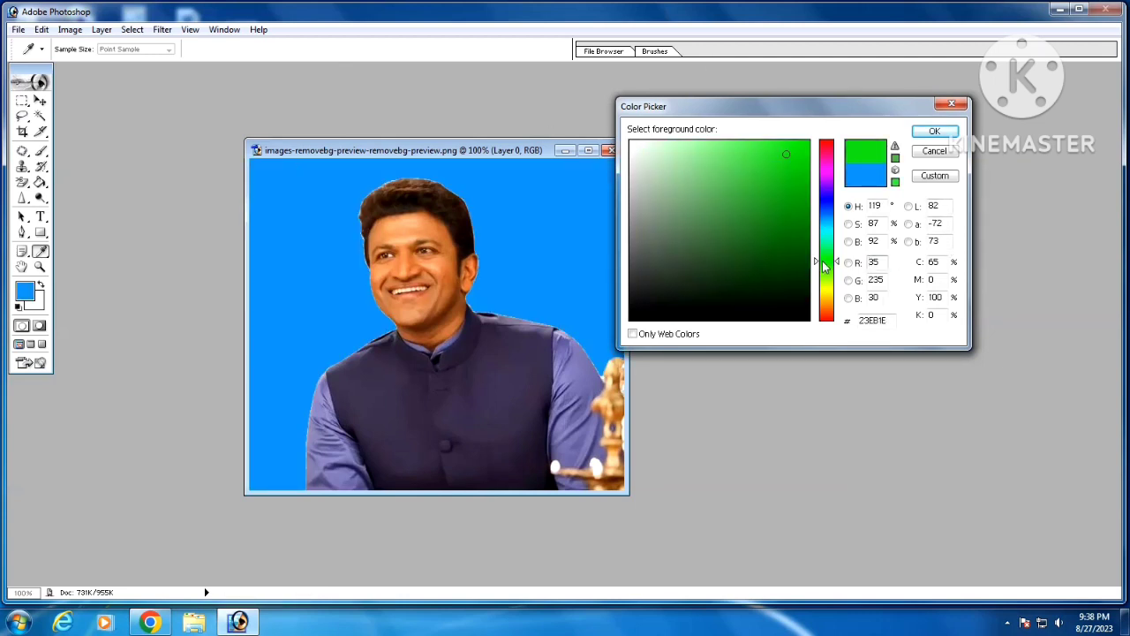
{"action": "left_click", "coordinate": [828, 319]}
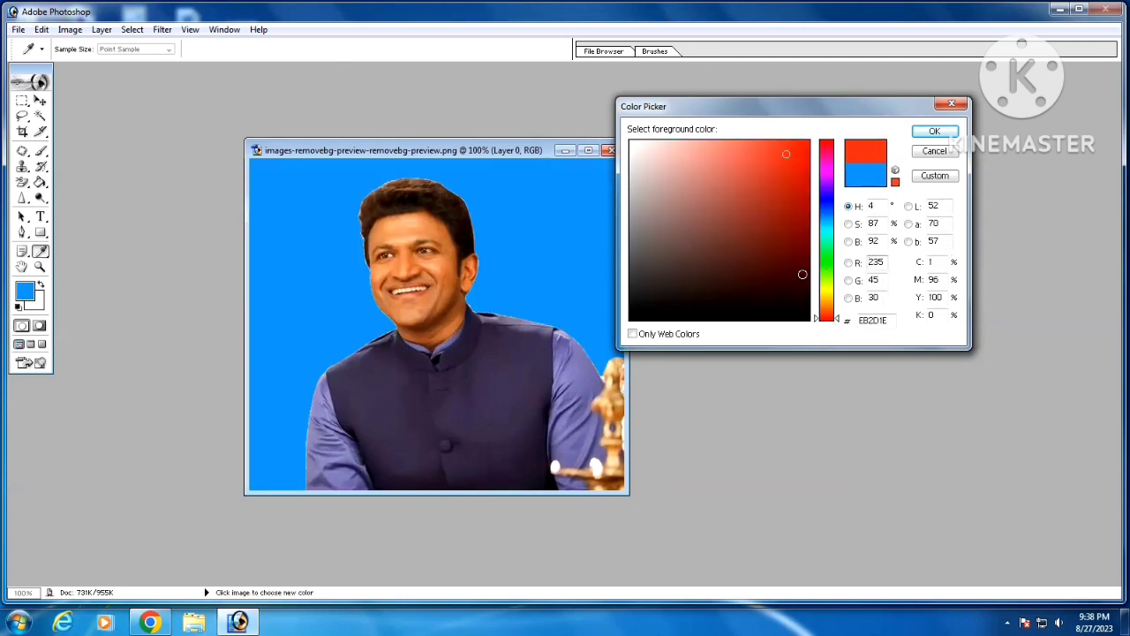
{"action": "left_click_drag", "start_coordinate": [778, 219], "coordinate": [782, 291]}
{"action": "left_click_drag", "start_coordinate": [782, 172], "coordinate": [775, 144]}
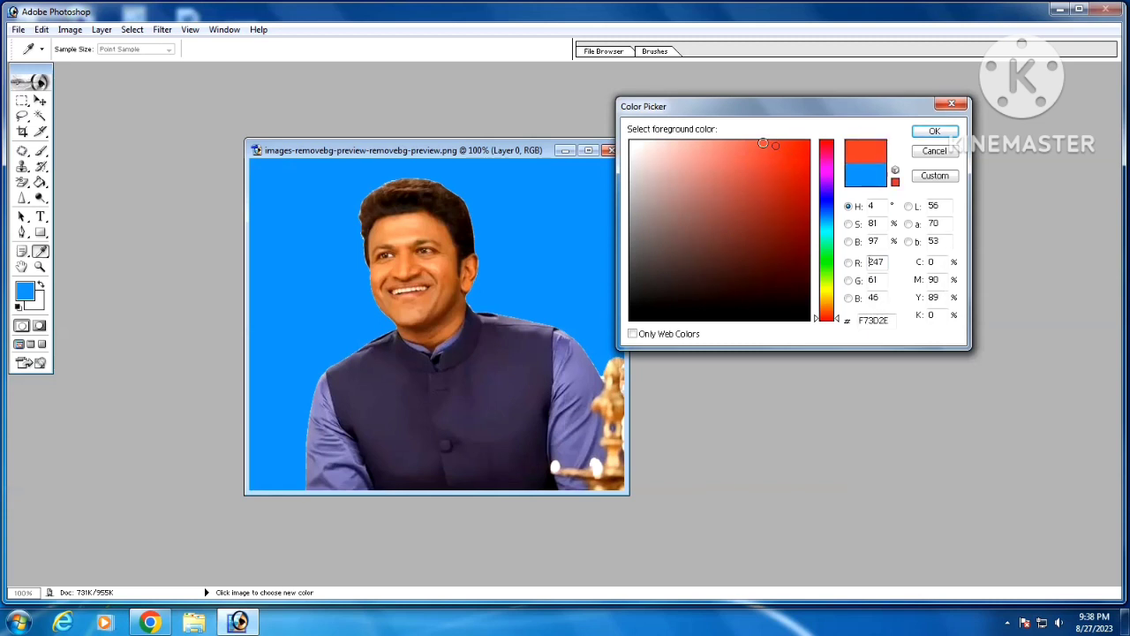
{"action": "left_click", "coordinate": [757, 151]}
{"action": "left_click", "coordinate": [795, 156]}
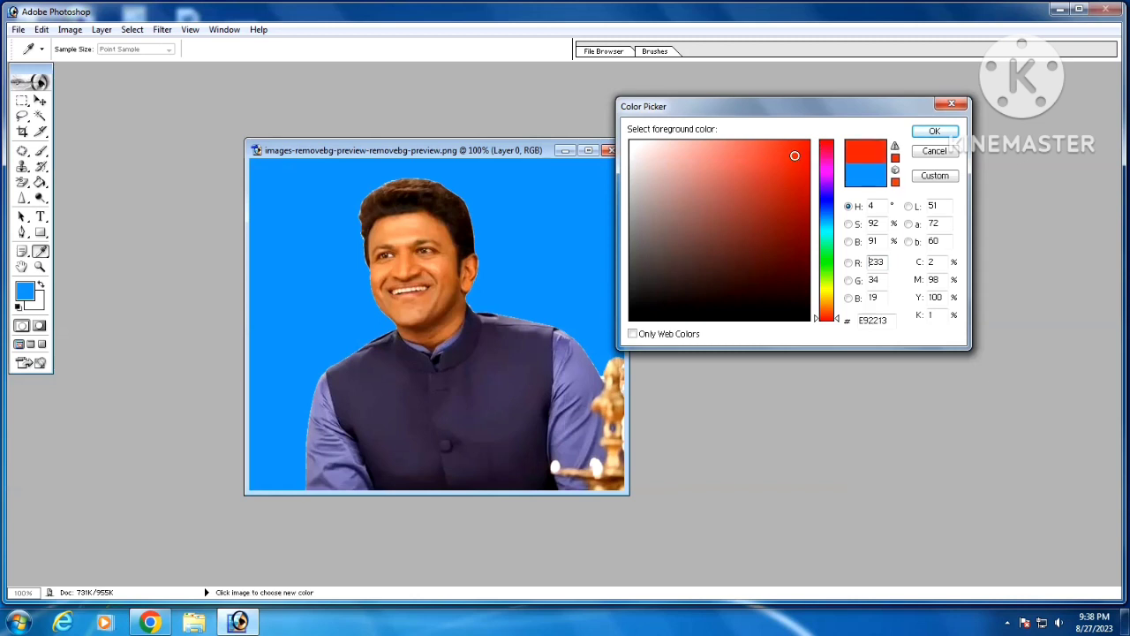
{"action": "left_click", "coordinate": [716, 152]}
{"action": "left_click", "coordinate": [662, 158]}
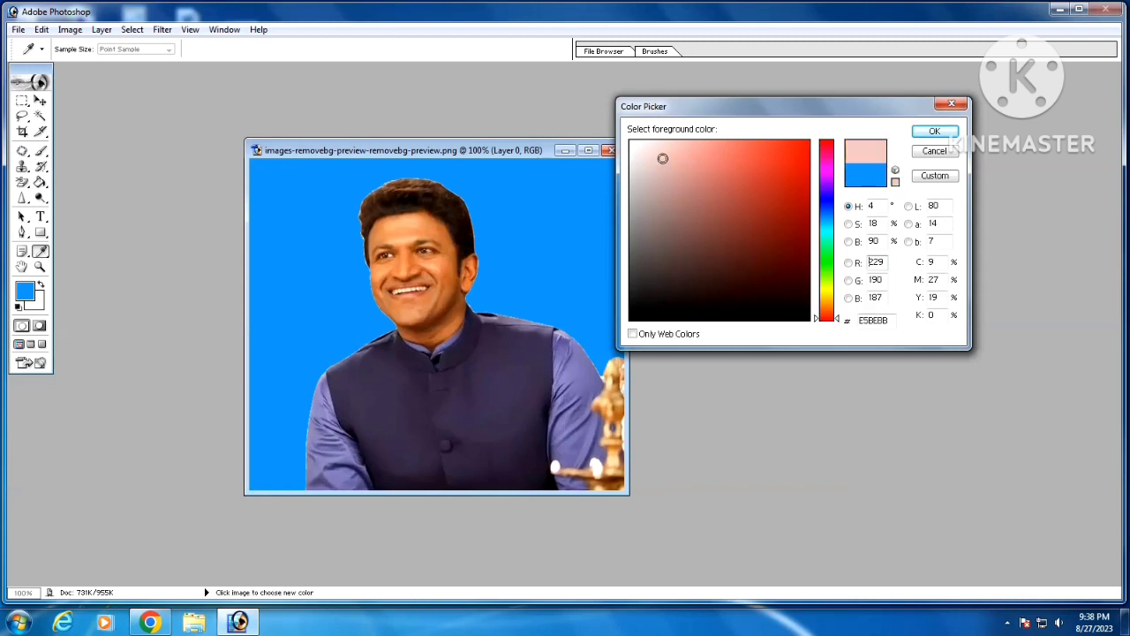
{"action": "left_click", "coordinate": [935, 131]}
{"action": "key", "text": "g"}
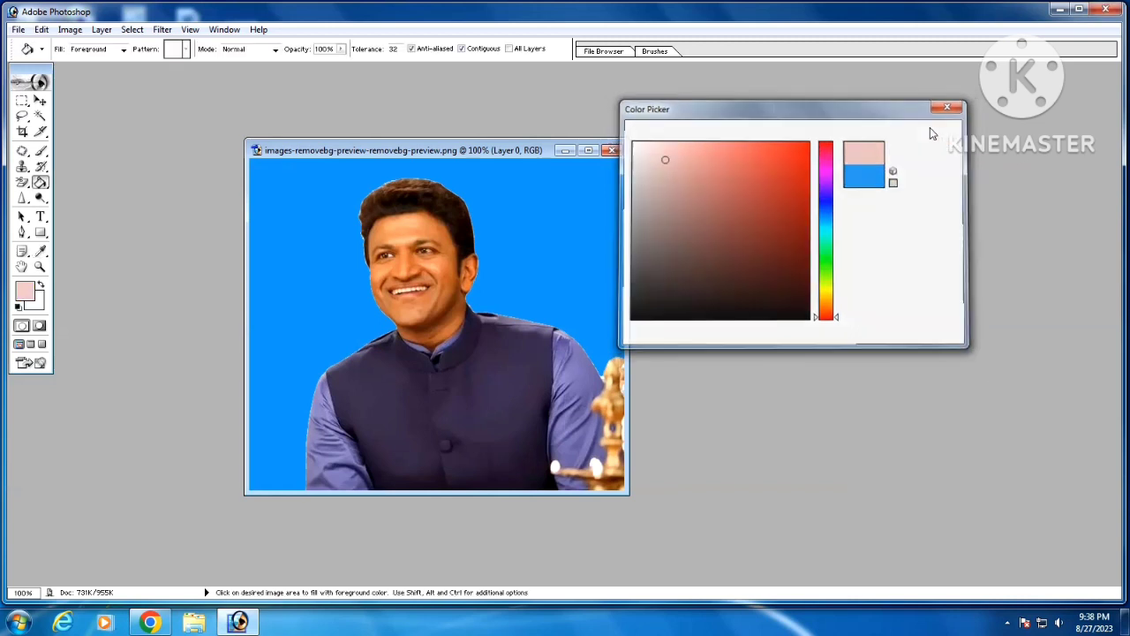
{"action": "left_click", "coordinate": [595, 207]}
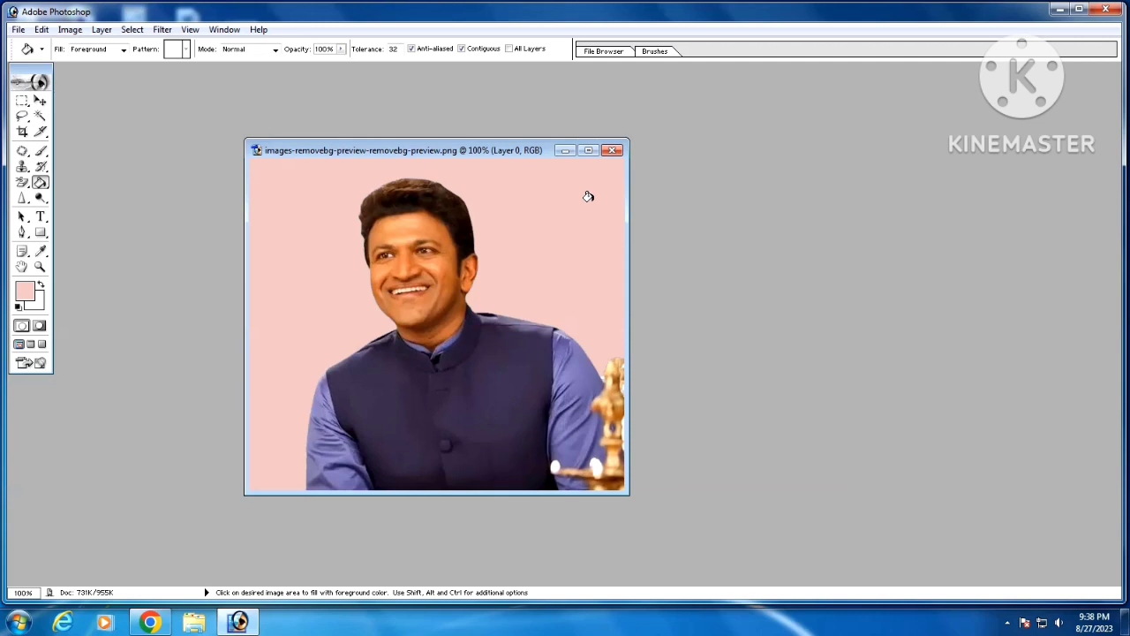
Crop the portrait around the head and upper body to 1.5 in by 2 in at 300 pixels/inch.
{"action": "left_click", "coordinate": [22, 131]}
{"action": "left_click", "coordinate": [88, 48]}
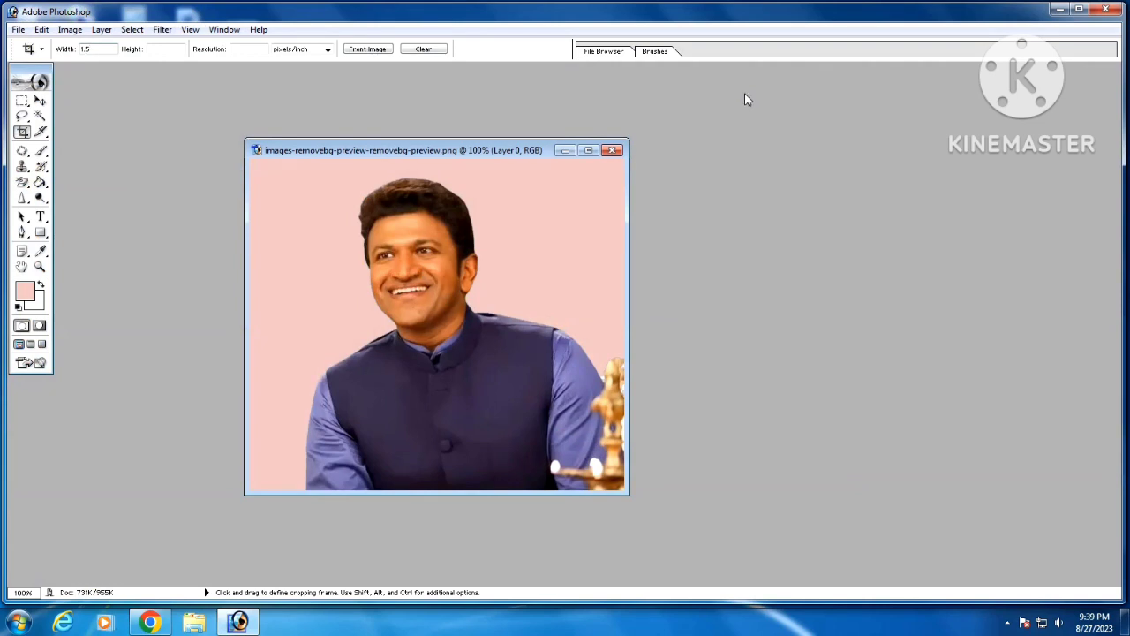
{"action": "type", "text": "1.5 in"}
{"action": "left_click", "coordinate": [176, 49]}
{"action": "type", "text": "2"}
{"action": "left_click_drag", "start_coordinate": [311, 168], "coordinate": [565, 530]}
{"action": "left_click_drag", "start_coordinate": [438, 311], "coordinate": [445, 311]}
{"action": "left_click", "coordinate": [562, 52]}
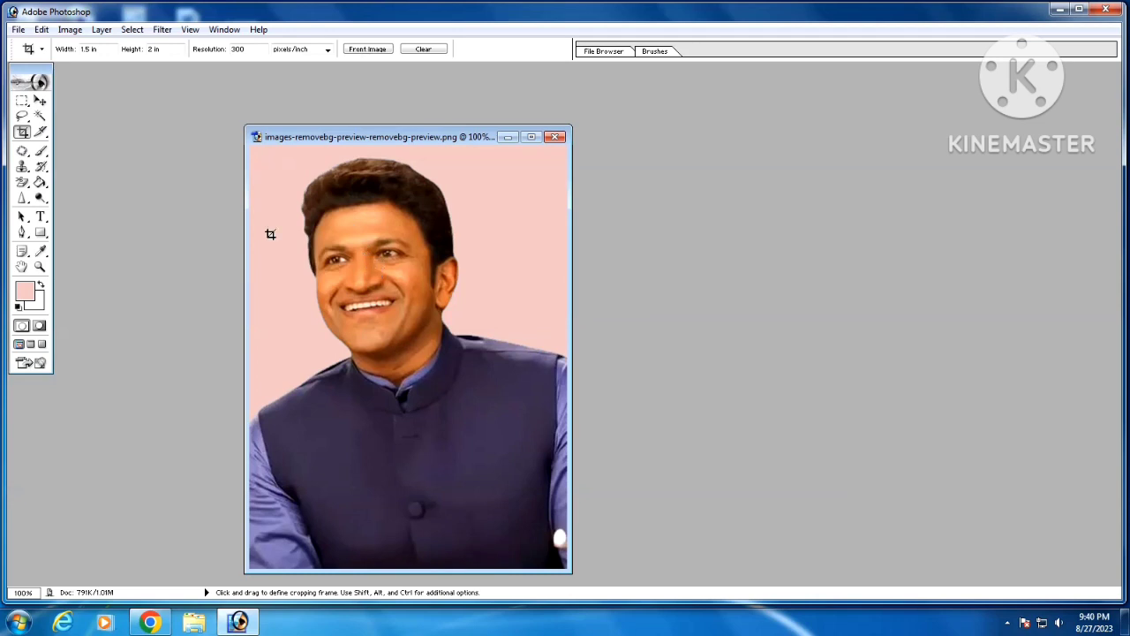
Create a white RGB document based on the 4 x 6 preset, changed to 6 inches wide by 4 inches high at 300 pixels/inch.
{"action": "left_click", "coordinate": [18, 30]}
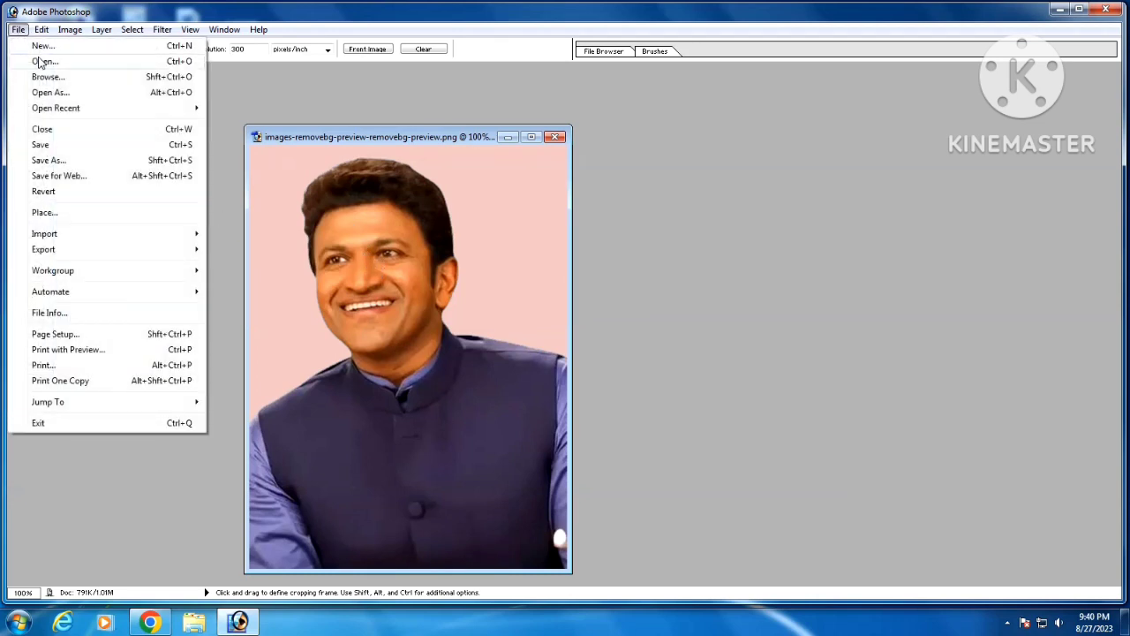
{"action": "left_click", "coordinate": [41, 45]}
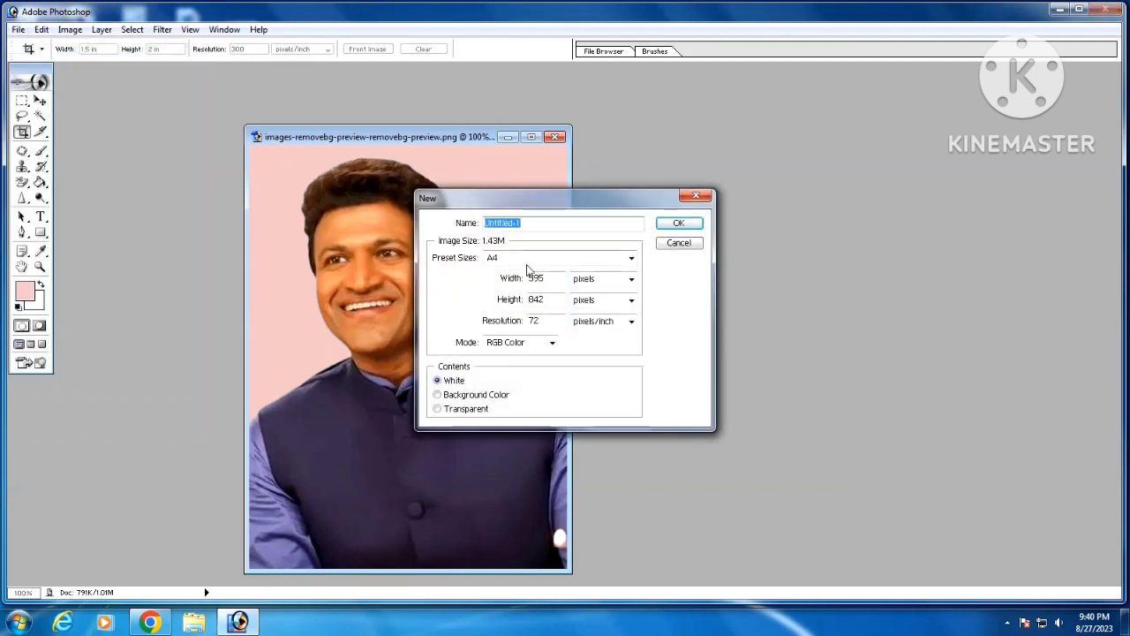
{"action": "left_click", "coordinate": [630, 257]}
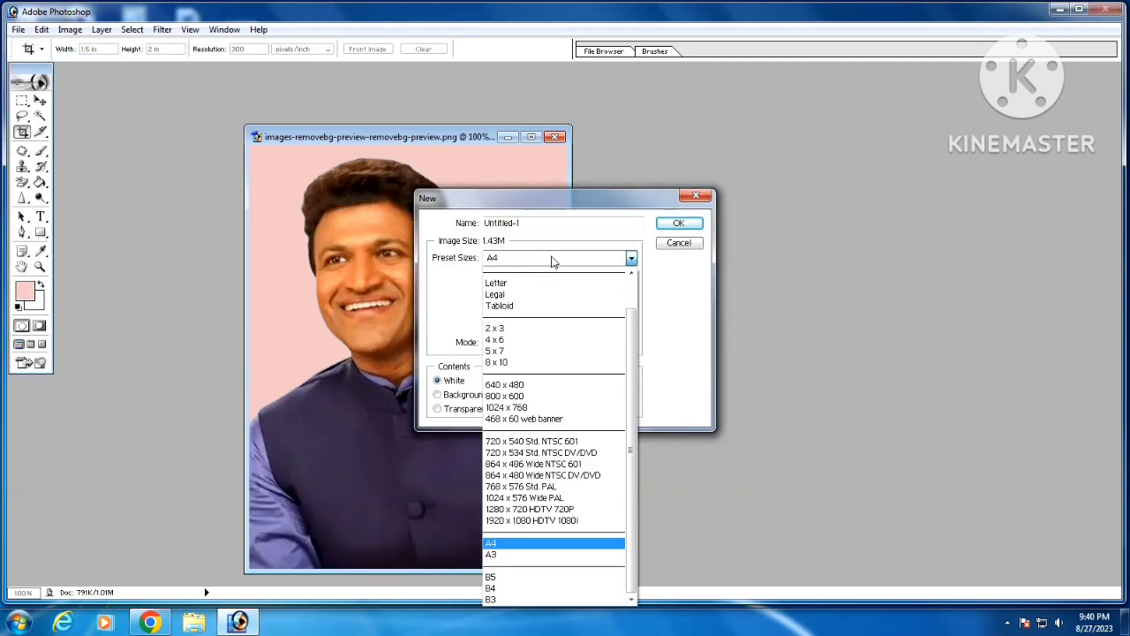
{"action": "left_click", "coordinate": [494, 341]}
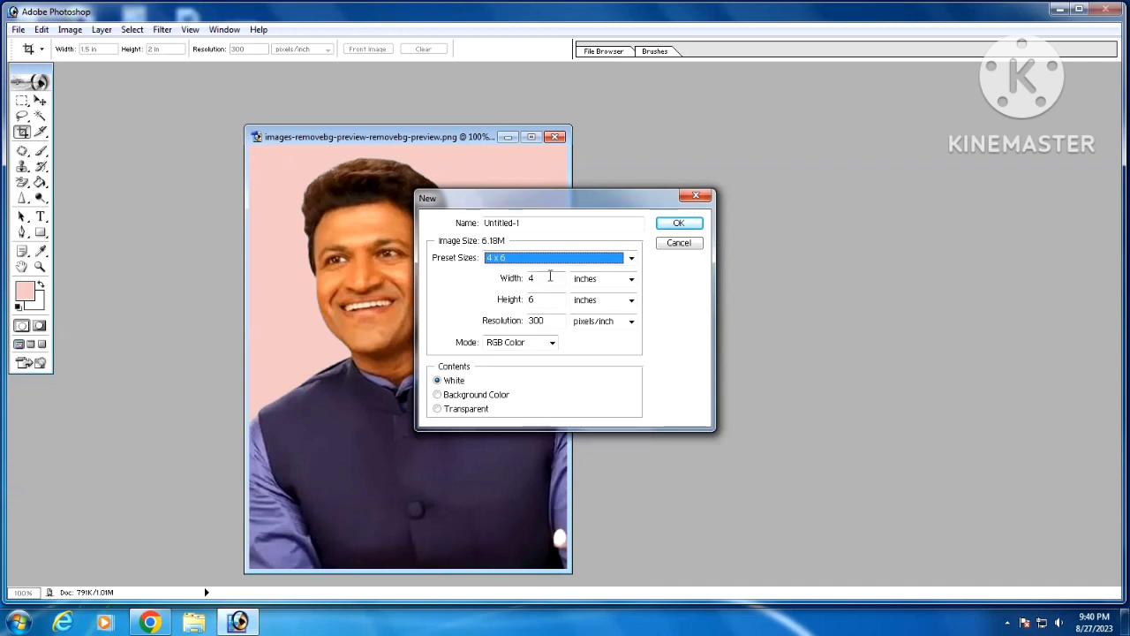
{"action": "left_click", "coordinate": [550, 278]}
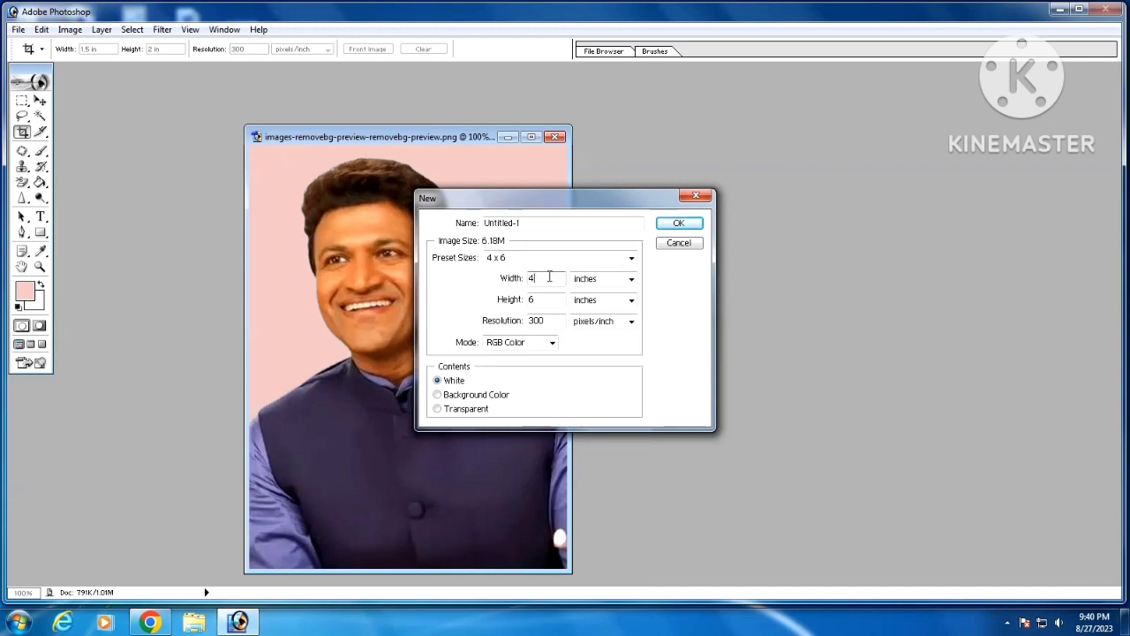
{"action": "key", "text": "BackSpace"}
{"action": "type", "text": "6"}
{"action": "left_click", "coordinate": [563, 300]}
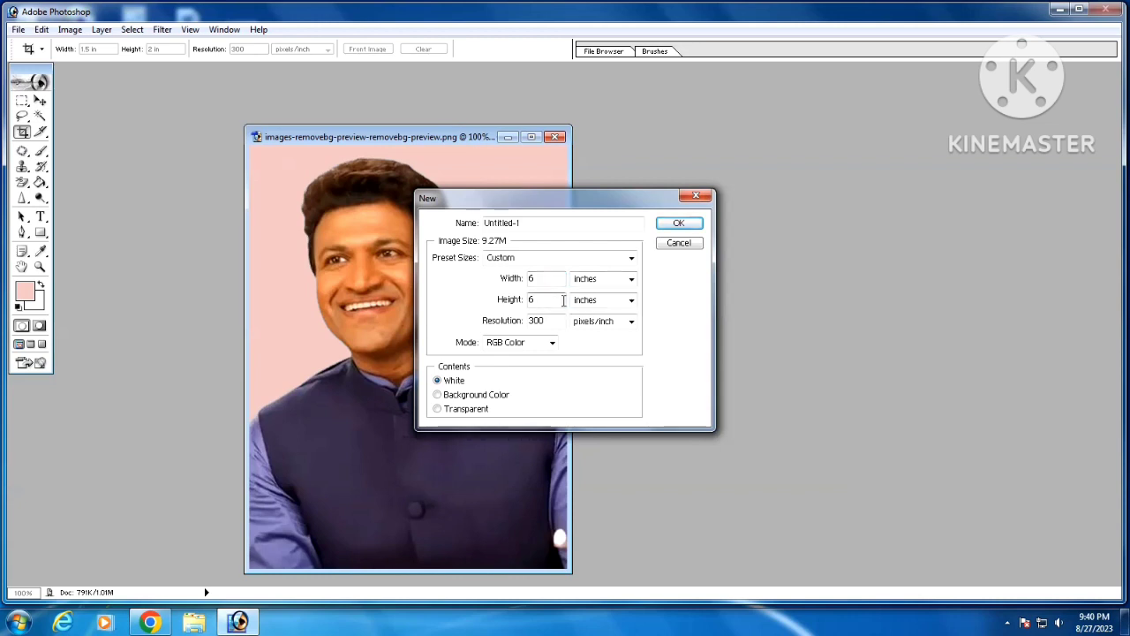
{"action": "key", "text": "BackSpace"}
{"action": "left_click", "coordinate": [686, 224]}
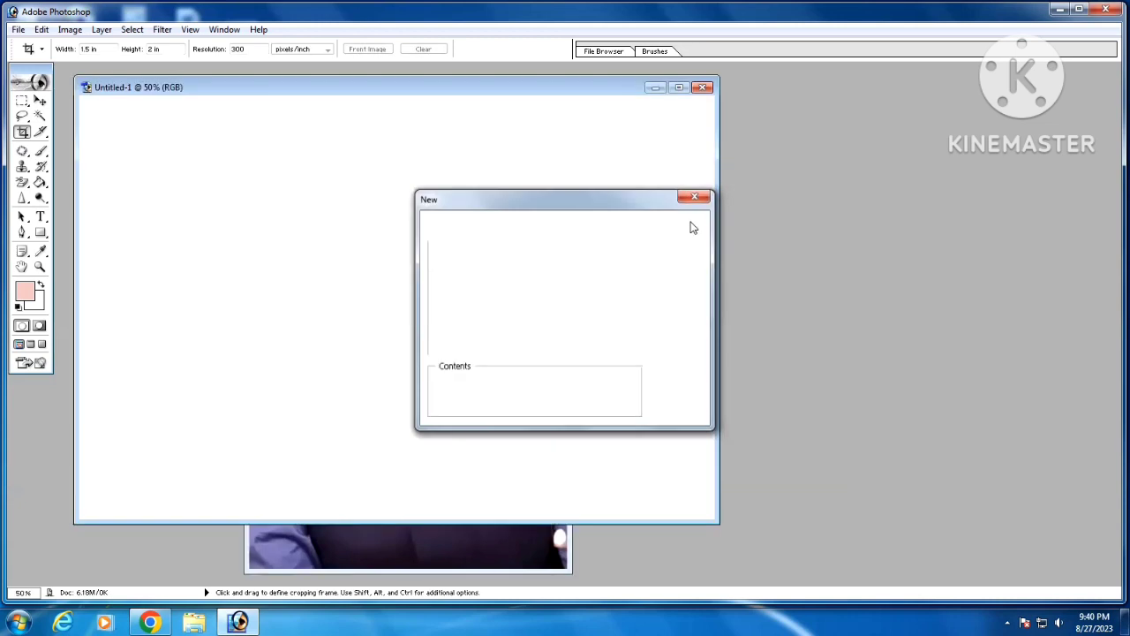
Arrange the two document windows side by side and copy the cropped portrait into the blank document with the Move tool.
{"action": "left_click", "coordinate": [39, 99]}
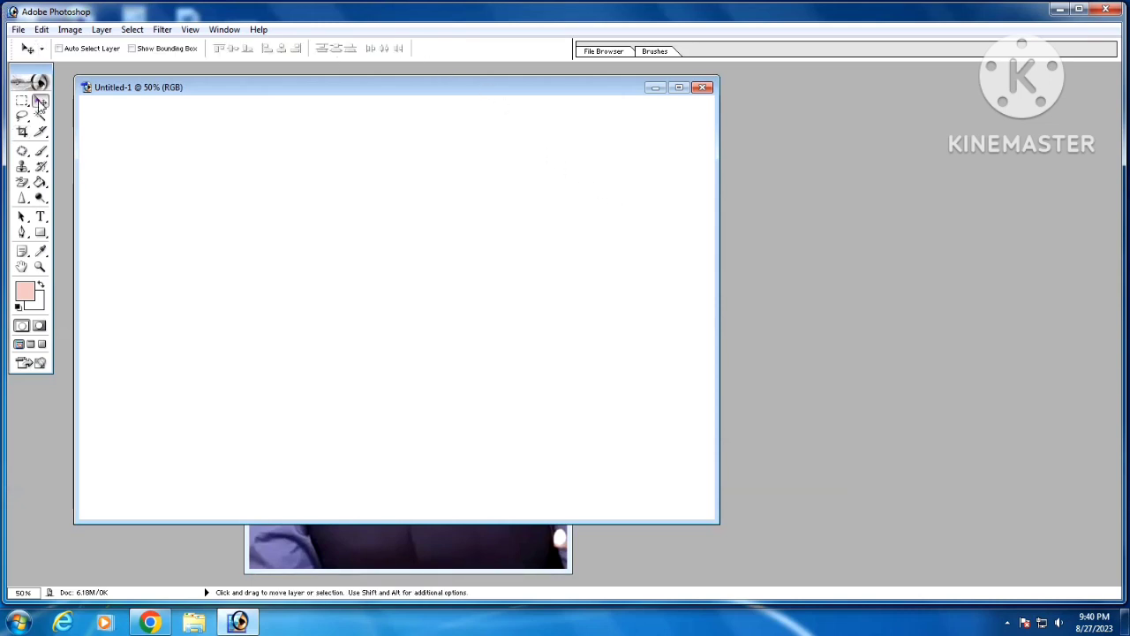
{"action": "left_click_drag", "start_coordinate": [133, 89], "coordinate": [378, 82]}
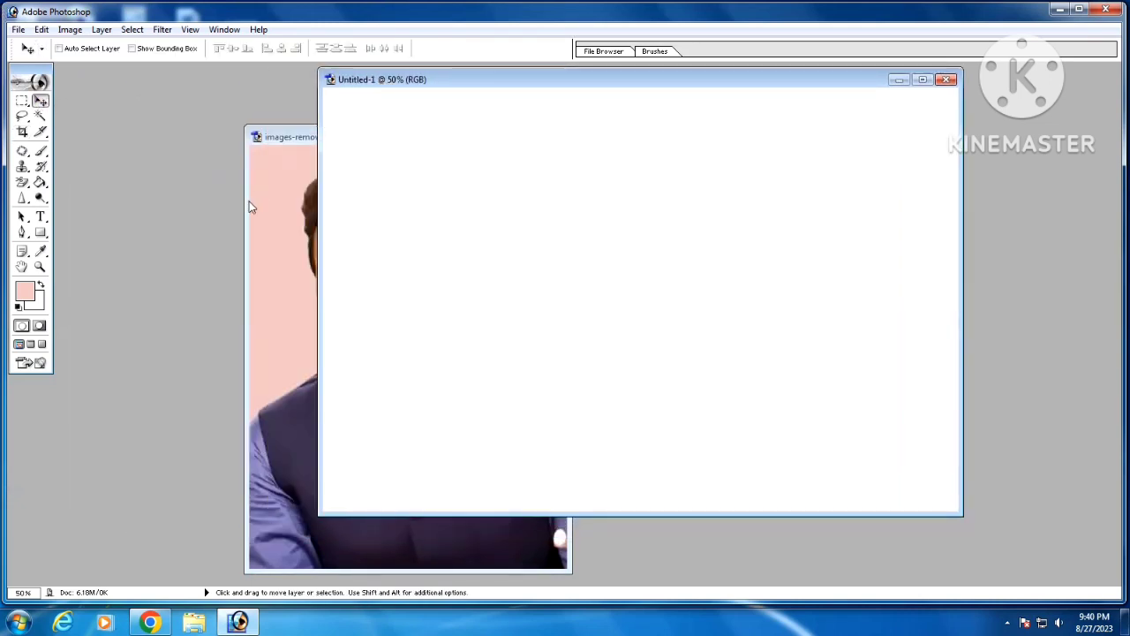
{"action": "left_click", "coordinate": [275, 224]}
{"action": "left_click_drag", "start_coordinate": [343, 145], "coordinate": [108, 104]}
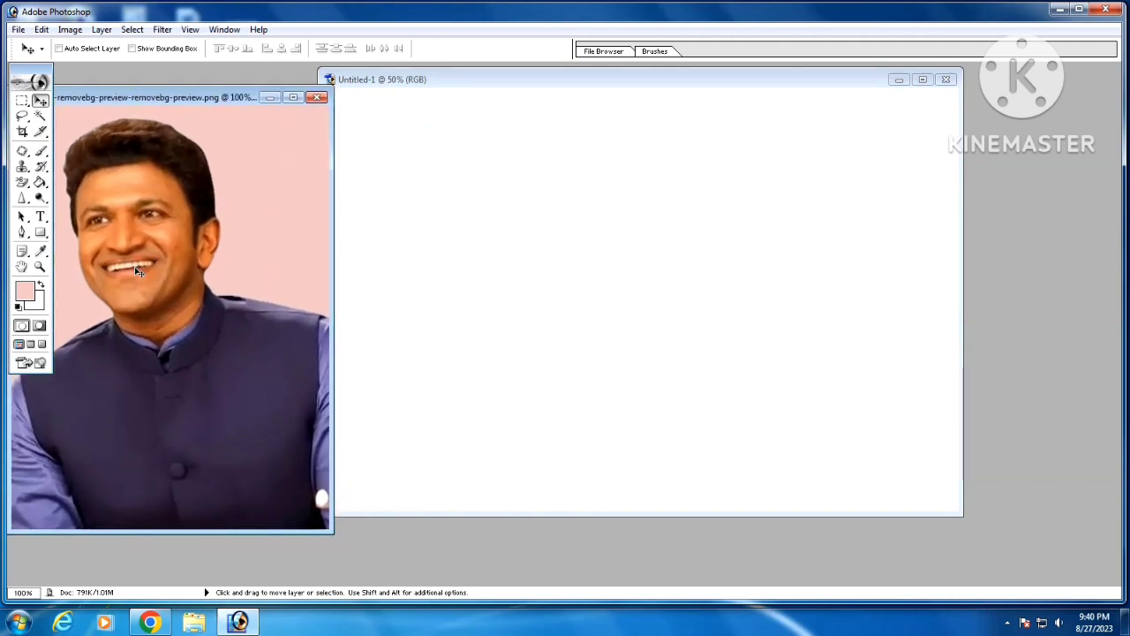
{"action": "left_click_drag", "start_coordinate": [119, 186], "coordinate": [521, 223]}
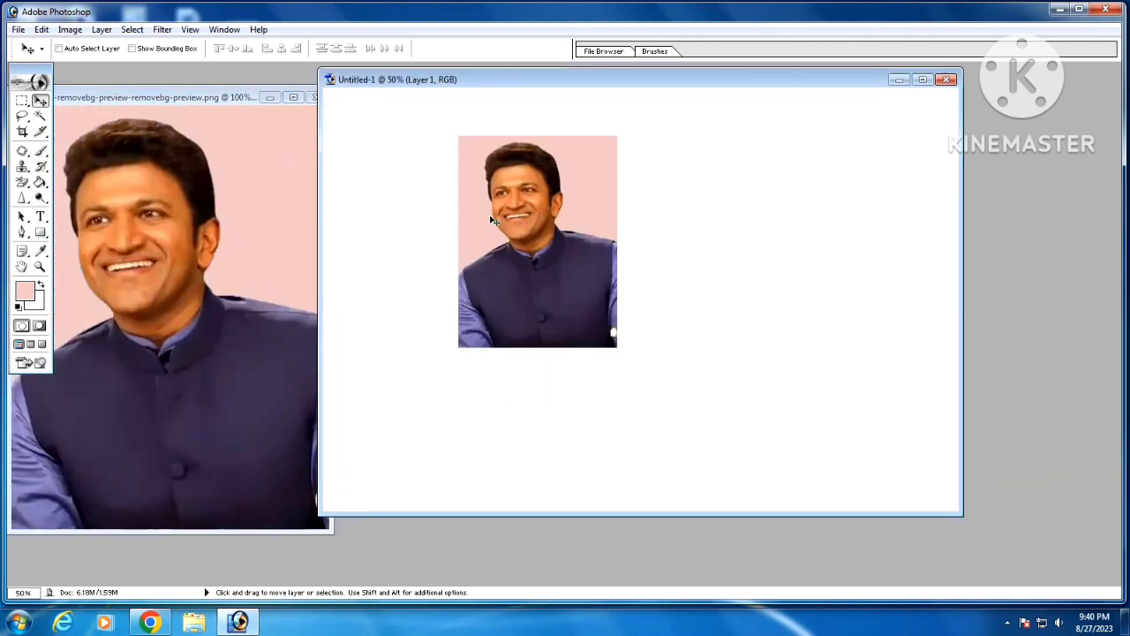
Close the source portrait without saving and move the copied portrait into the upper-left corner of the blank page.
{"action": "left_click", "coordinate": [213, 97]}
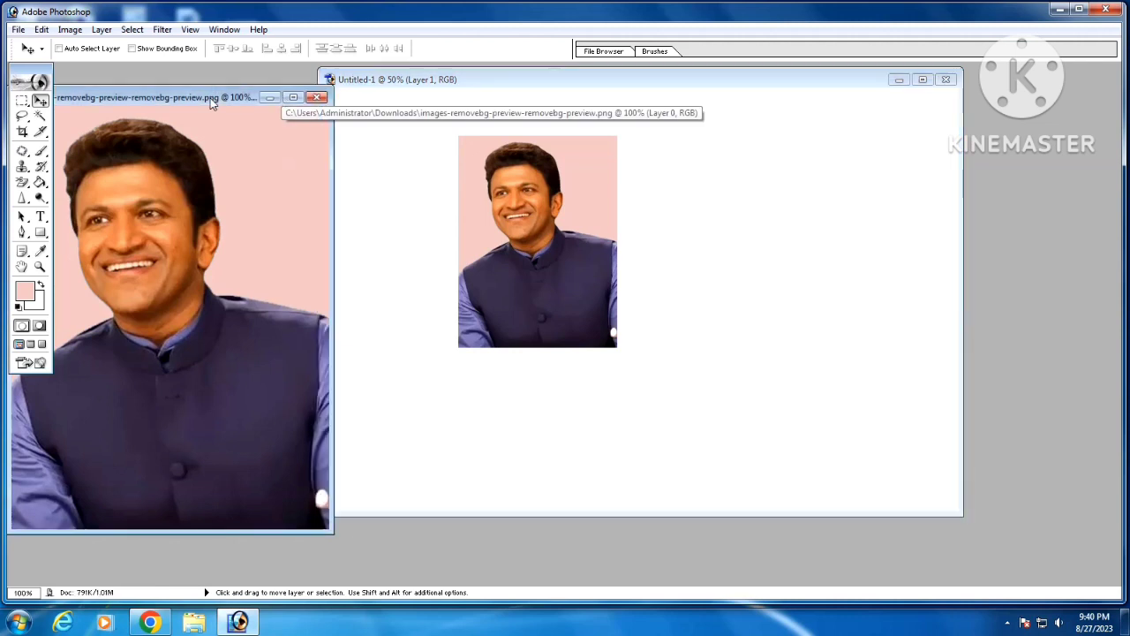
{"action": "left_click", "coordinate": [316, 100]}
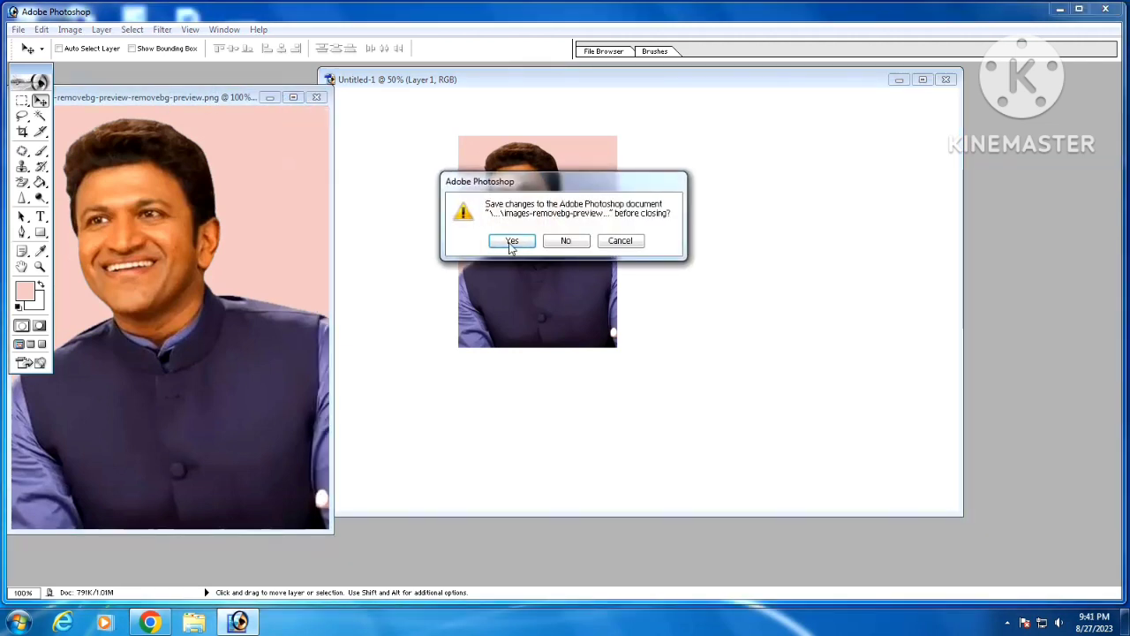
{"action": "left_click", "coordinate": [576, 249]}
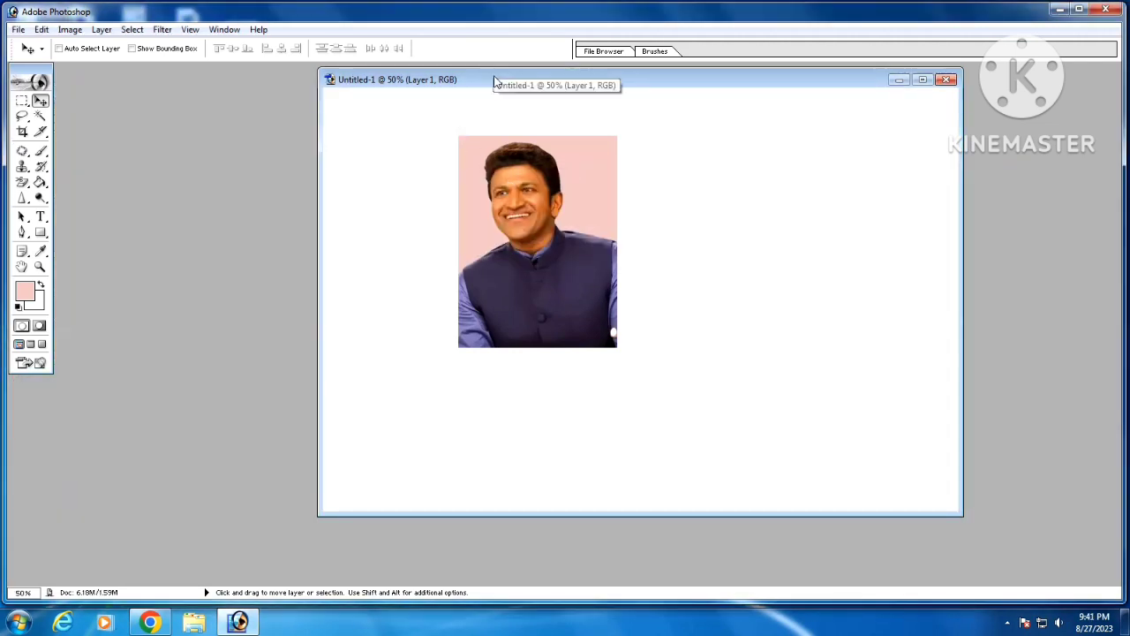
{"action": "left_click_drag", "start_coordinate": [496, 81], "coordinate": [389, 95]}
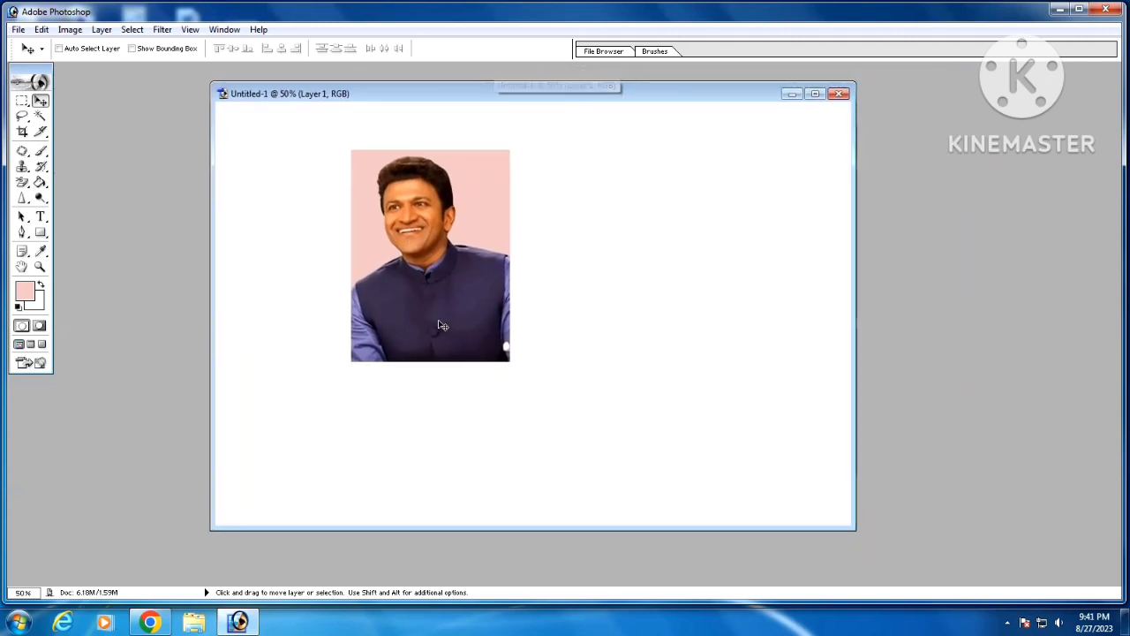
{"action": "left_click_drag", "start_coordinate": [439, 330], "coordinate": [305, 281]}
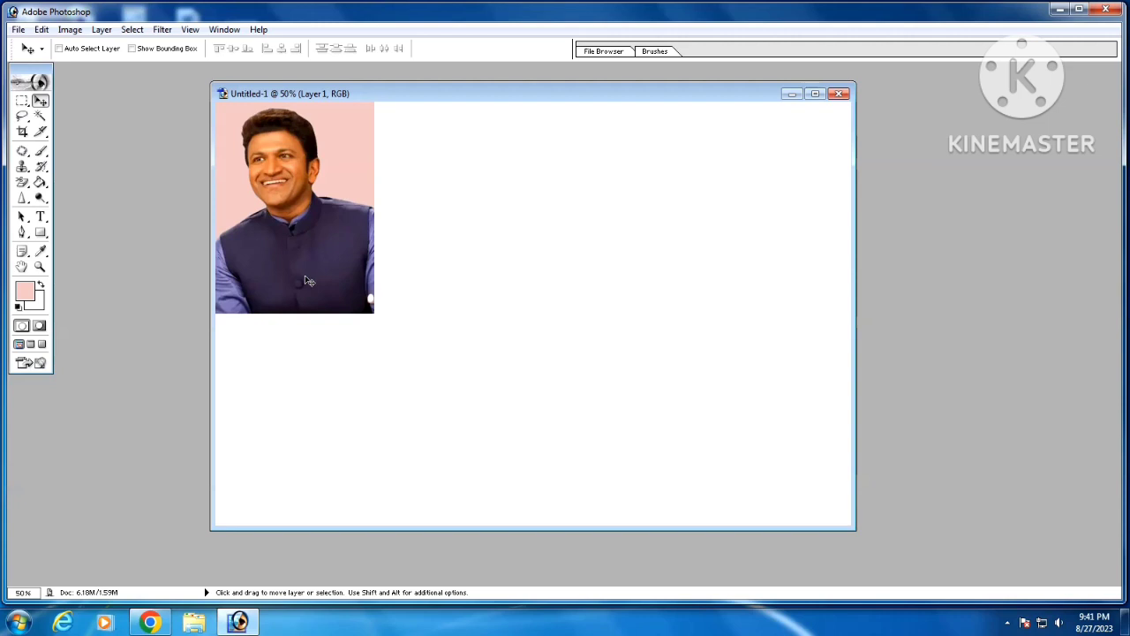
Duplicate the portrait layer and place the copy directly to the right of the first portrait, leaving a narrow white gap.
{"action": "left_click", "coordinate": [309, 281], "text": "alt"}
{"action": "key", "text": "shift+Right"}
{"action": "key", "text": "shift+Right"}
{"action": "key", "text": "shift+Right"}
{"action": "key", "text": "shift+Right"}
{"action": "key", "text": "shift+Right"}
{"action": "key", "text": "shift+Right"}
{"action": "key", "text": "shift+Right"}
{"action": "key", "text": "shift+Right"}
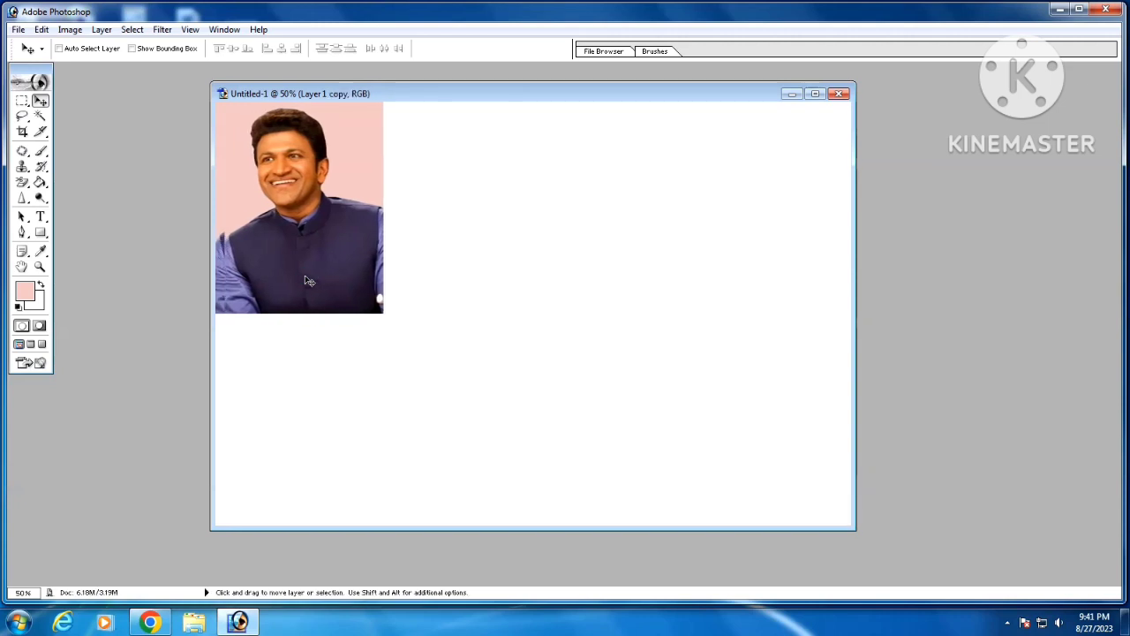
{"action": "key", "text": "shift+Right"}
{"action": "key", "text": "shift+Right"}
{"action": "key", "text": "shift+Right"}
{"action": "key", "text": "shift+Right"}
{"action": "key", "text": "shift+Right"}
{"action": "key", "text": "shift+Right"}
{"action": "key", "text": "shift+Right"}
{"action": "key", "text": "shift+Right"}
{"action": "key", "text": "shift+Right"}
{"action": "key", "text": "shift+Right"}
{"action": "key", "text": "shift+Right"}
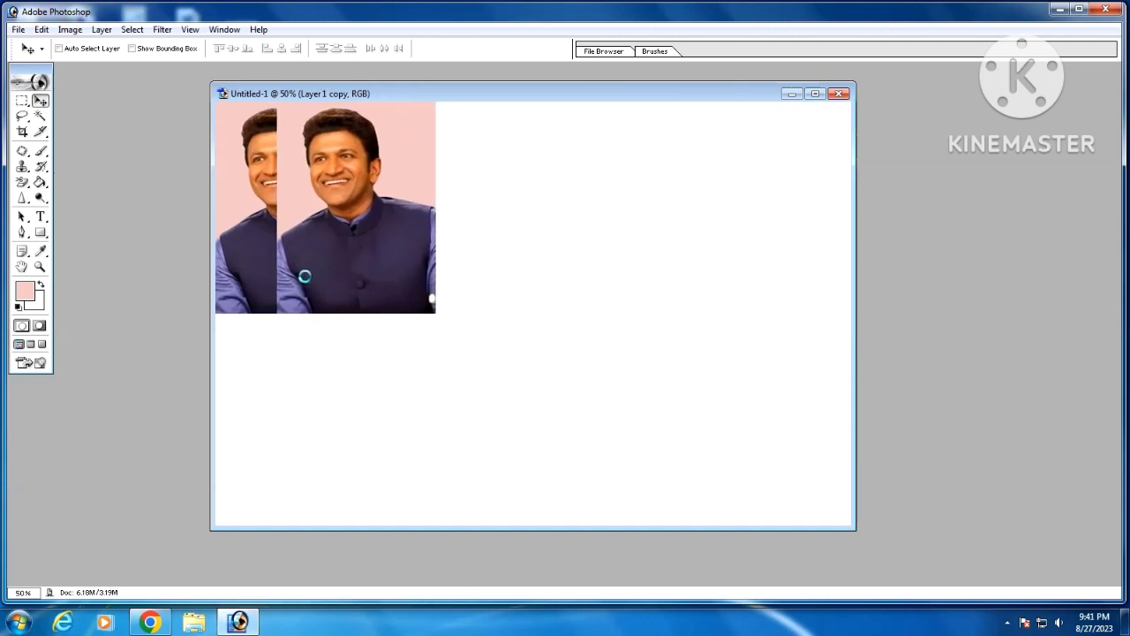
{"action": "key", "text": "shift+Right"}
{"action": "key", "text": "shift+Right"}
{"action": "key", "text": "shift+Right"}
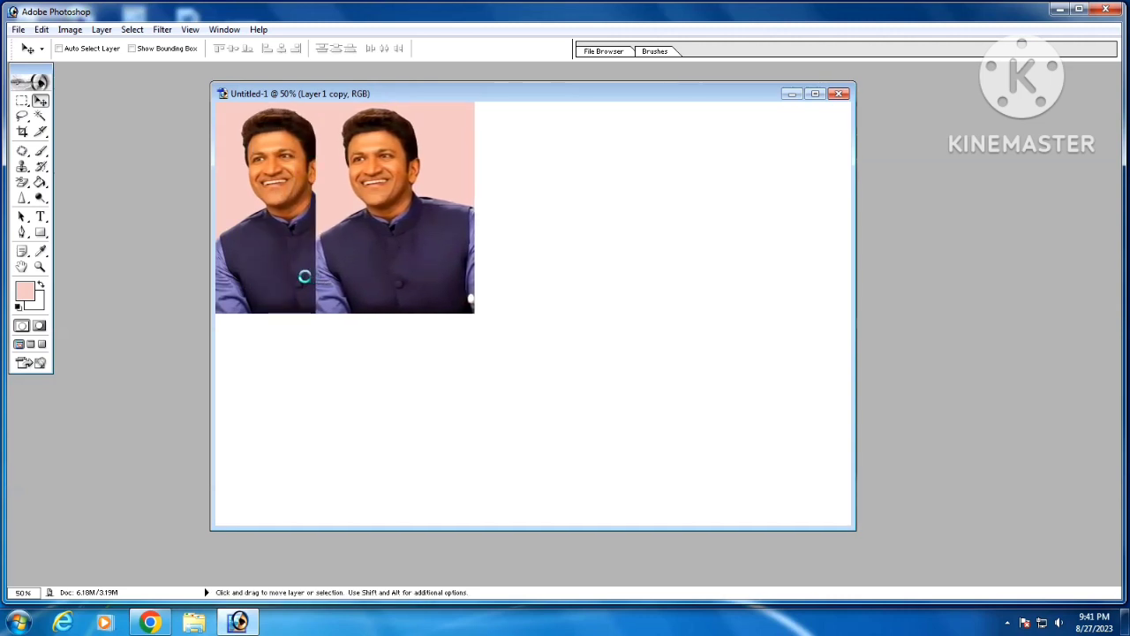
{"action": "key", "text": "shift+Right"}
{"action": "key", "text": "shift+Right"}
{"action": "key", "text": "shift+Right"}
{"action": "key", "text": "shift+Right"}
{"action": "left_click_drag", "start_coordinate": [384, 250], "coordinate": [430, 253]}
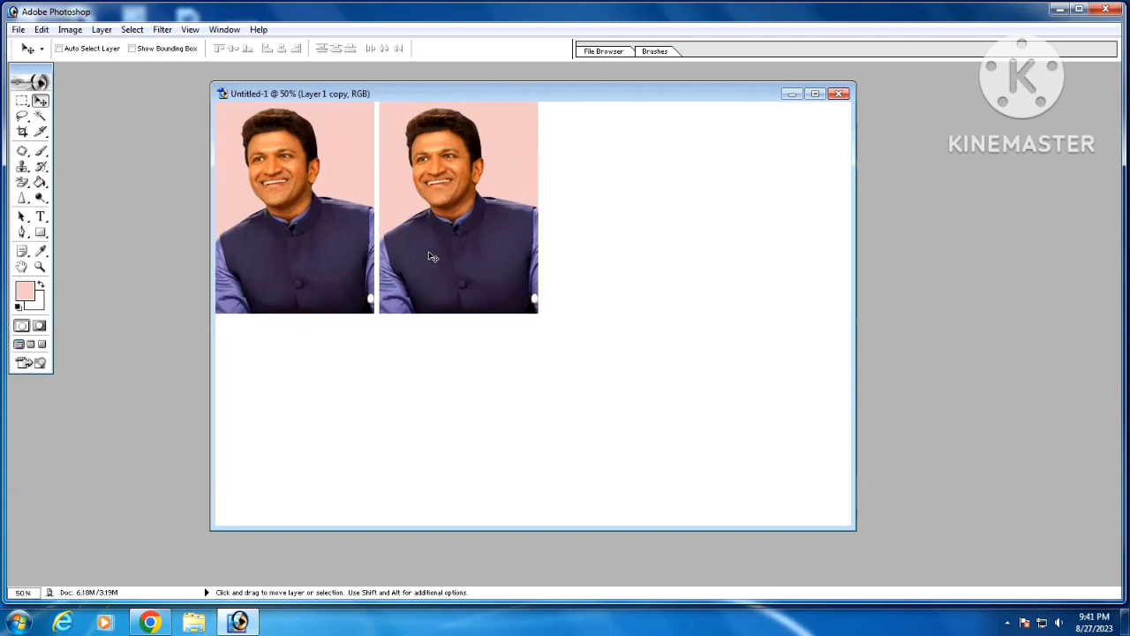
Duplicate the portrait twice more and place the copies to the right with equal narrow gaps, completing a row of four.
{"action": "key", "text": "ctrl+j"}
{"action": "left_click_drag", "start_coordinate": [433, 257], "coordinate": [595, 259]}
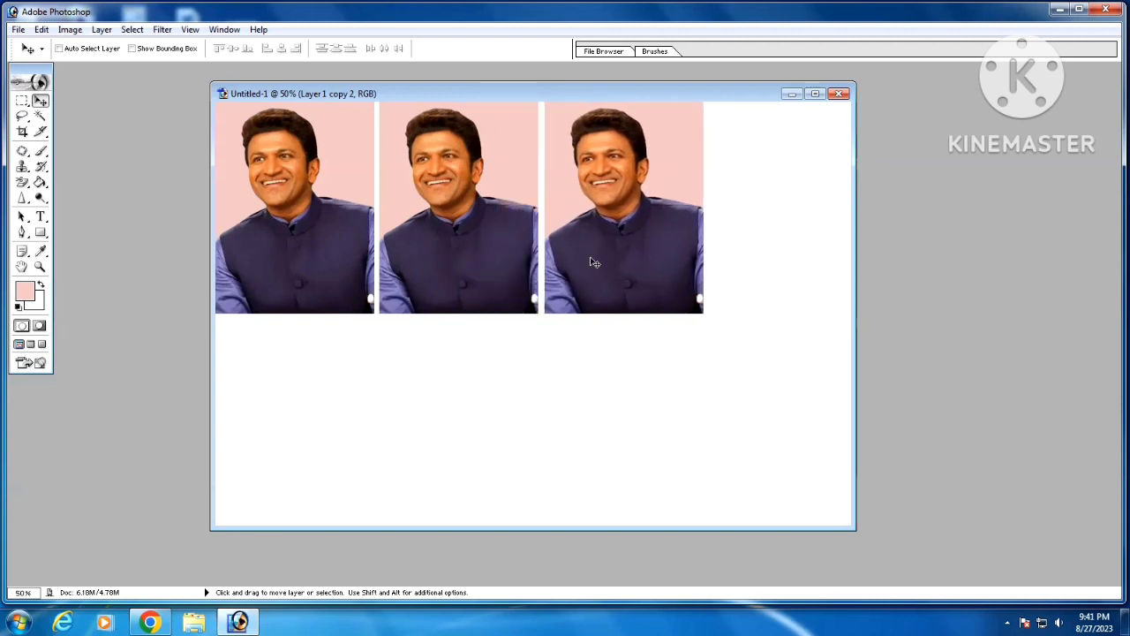
{"action": "left_click_drag", "start_coordinate": [595, 263], "coordinate": [755, 262]}
Display the document's layers and merge the four portrait layers into a single layer above the Background.
{"action": "left_click", "coordinate": [225, 29]}
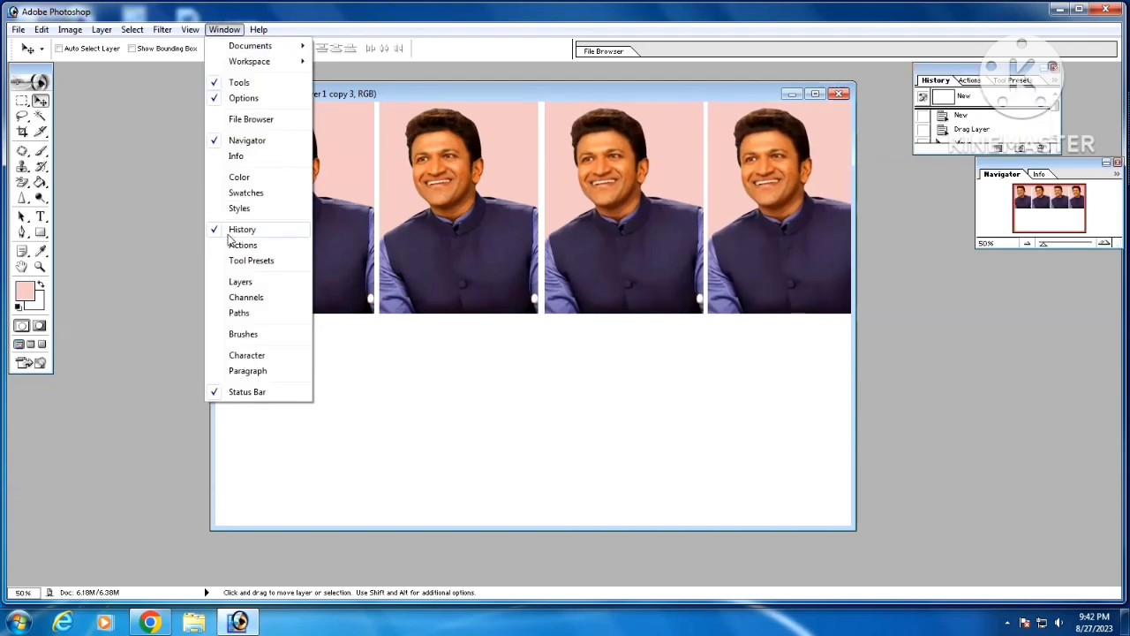
{"action": "left_click", "coordinate": [240, 283]}
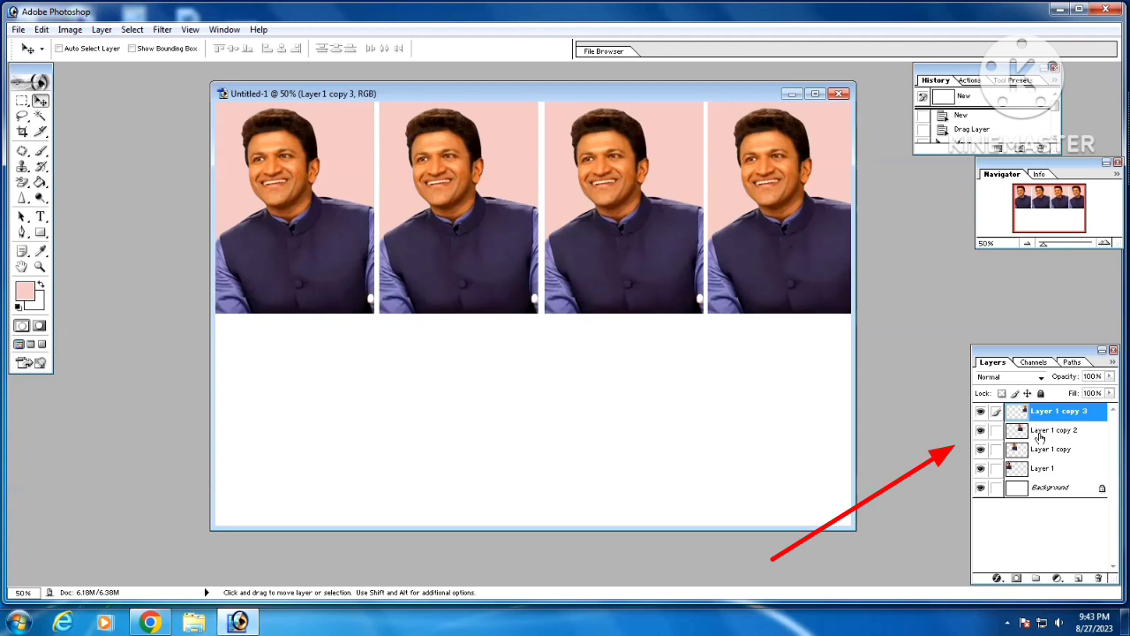
{"action": "key", "text": "ctrl+e"}
{"action": "key", "text": "ctrl+e"}
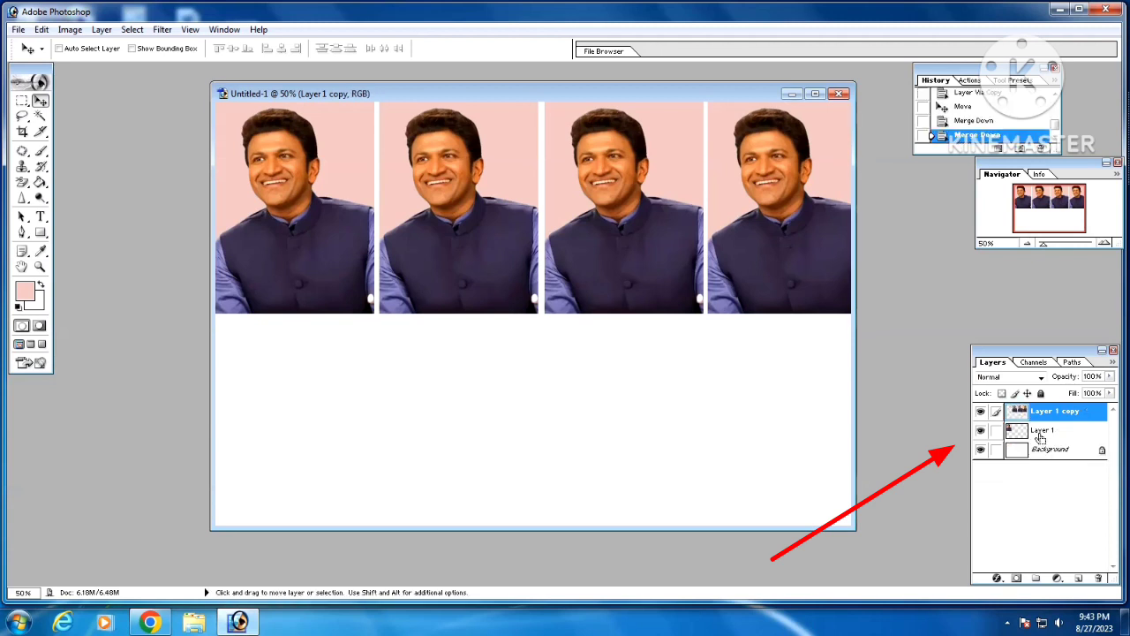
{"action": "key", "text": "ctrl+e"}
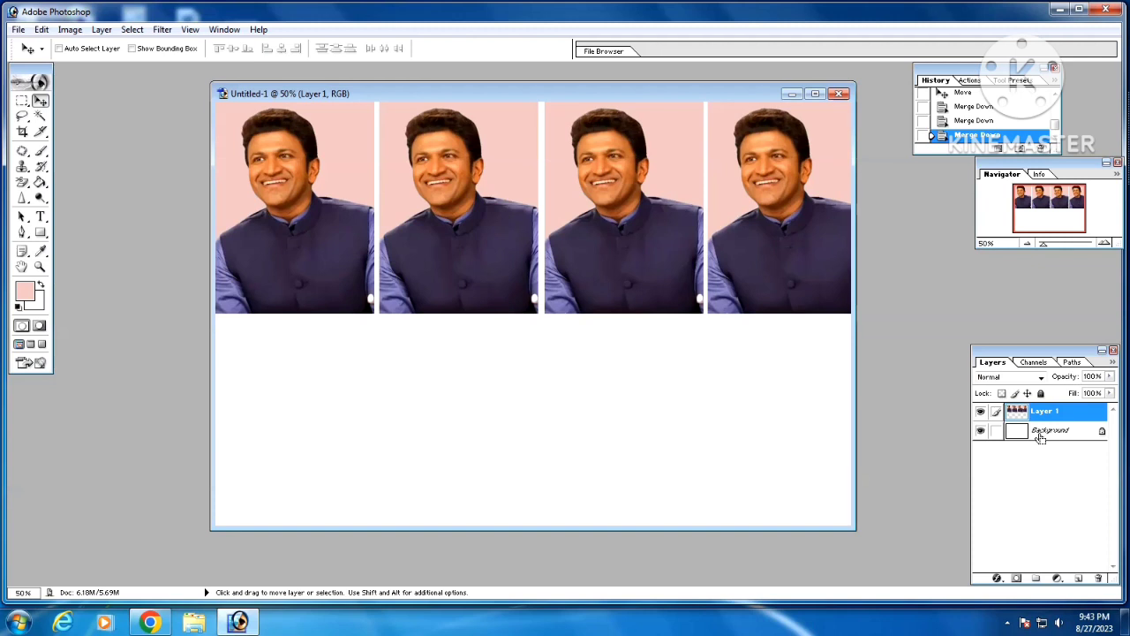
Scale the merged portrait row to about 95% width and 94% height and position it with narrow white margins in the page's upper half.
{"action": "key", "text": "ctrl+t"}
{"action": "left_click_drag", "start_coordinate": [480, 227], "coordinate": [460, 238]}
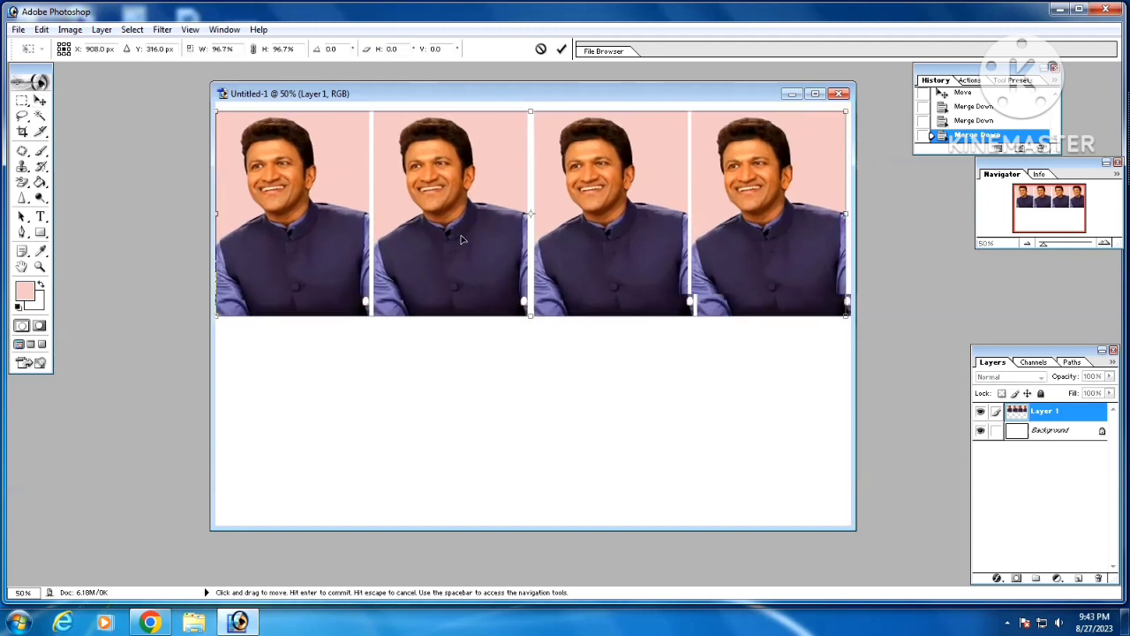
{"action": "left_click_drag", "start_coordinate": [585, 274], "coordinate": [565, 271]}
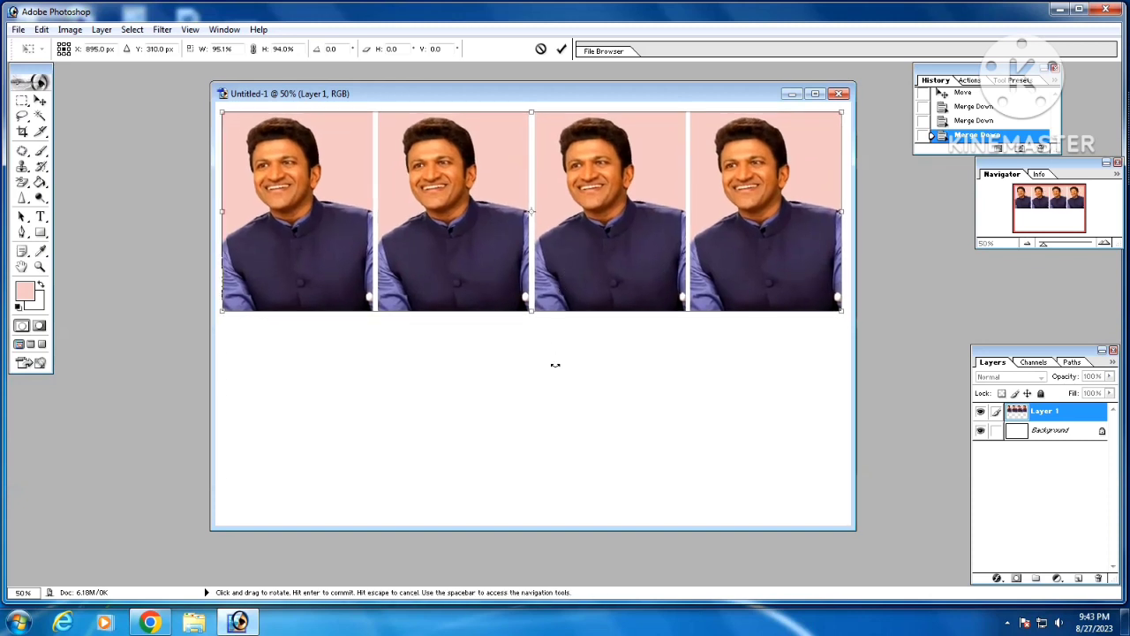
{"action": "left_click", "coordinate": [562, 48]}
Duplicate the row of four portraits and place the copy directly below the original, leaving a narrow white gap between the rows.
{"action": "key", "text": "ctrl+j"}
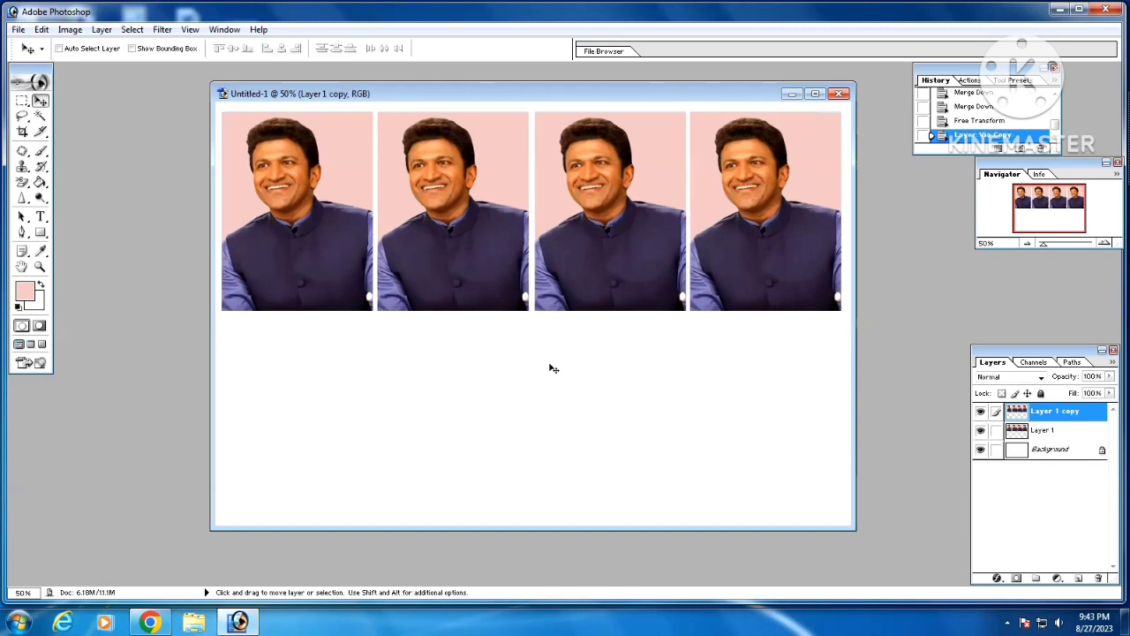
{"action": "key", "text": "Down"}
{"action": "key", "text": "Down"}
{"action": "key", "text": "Down"}
{"action": "key", "text": "Down"}
{"action": "key", "text": "Down"}
{"action": "key", "text": "Down"}
{"action": "key", "text": "Down"}
{"action": "key", "text": "Down"}
{"action": "key", "text": "Down"}
{"action": "key", "text": "Down"}
{"action": "key", "text": "Down"}
{"action": "key", "text": "Down"}
{"action": "key", "text": "Down"}
{"action": "key", "text": "Down"}
{"action": "key", "text": "Down"}
{"action": "key", "text": "Down"}
{"action": "key", "text": "Down"}
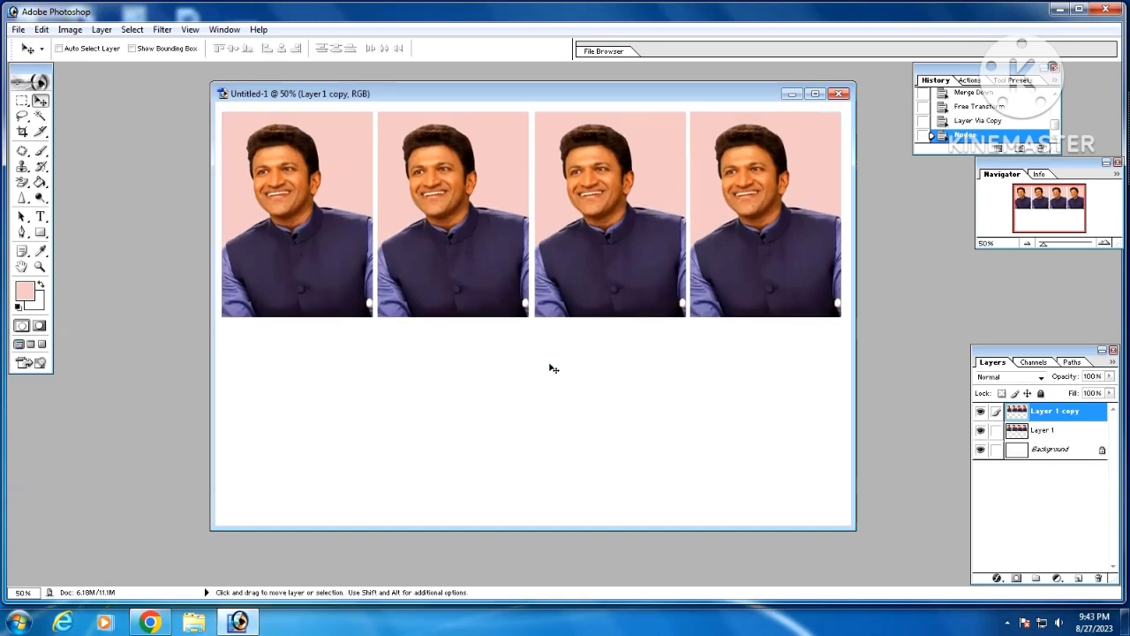
{"action": "key", "text": "shift+Down"}
{"action": "key", "text": "shift+Down"}
{"action": "key", "text": "shift+Down"}
{"action": "key", "text": "shift+Down"}
{"action": "key", "text": "shift+Down"}
{"action": "key", "text": "shift+Down"}
{"action": "key", "text": "shift+Down"}
{"action": "key", "text": "shift+Down"}
{"action": "key", "text": "shift+Down"}
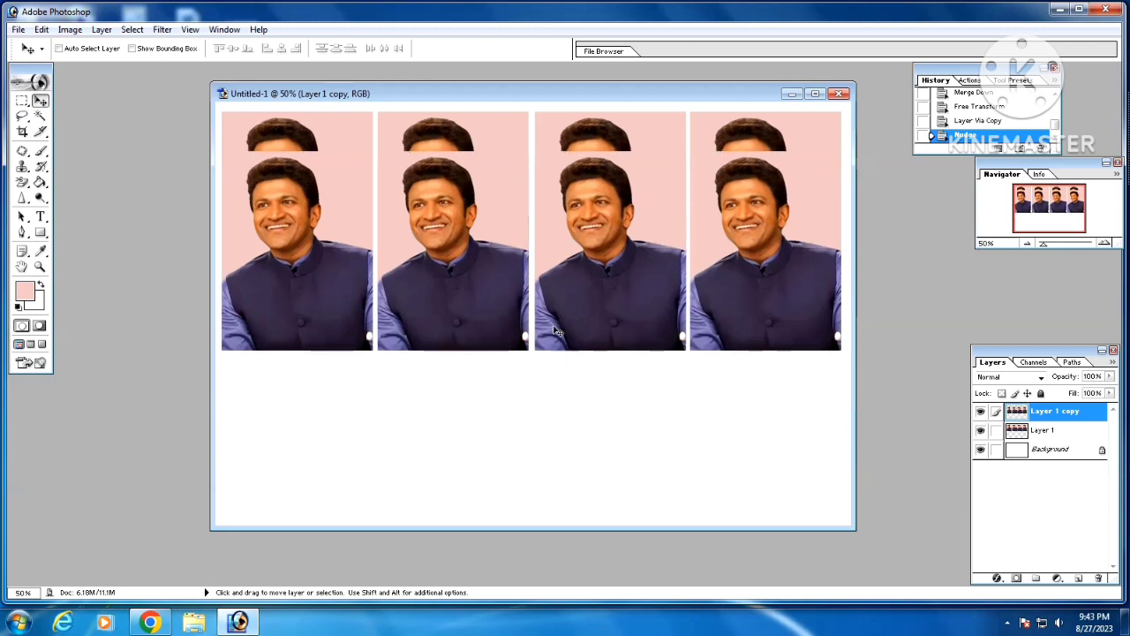
{"action": "left_click_drag", "start_coordinate": [548, 253], "coordinate": [548, 410]}
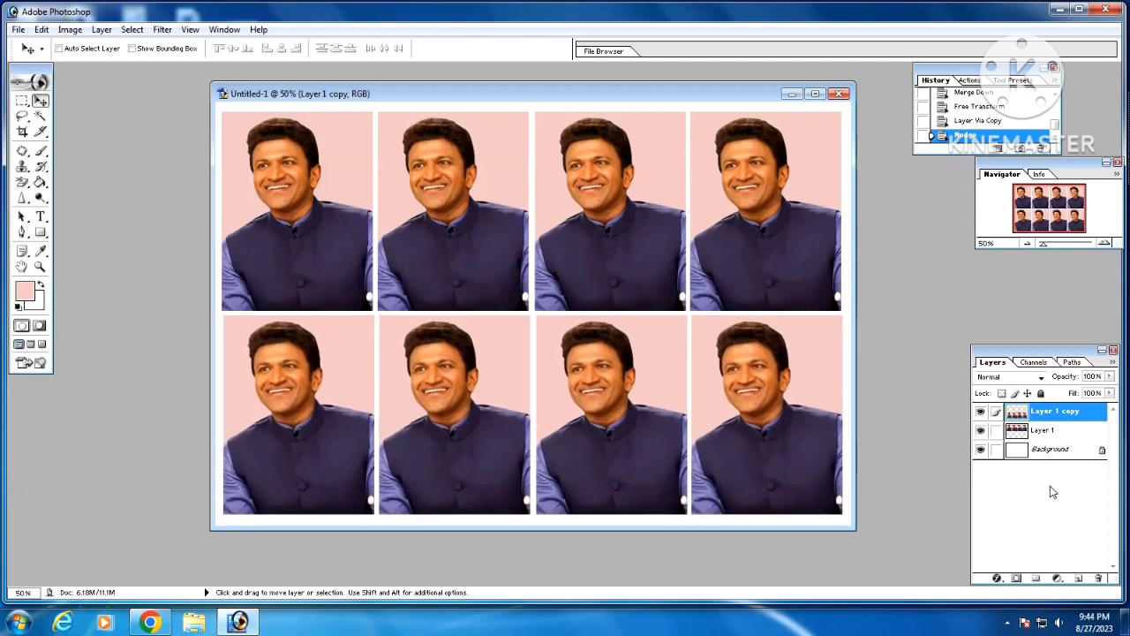
Merge both portrait rows into the Background and save the sheet to the Desktop as a Photoshop PDF named p8 with ZIP encoding.
{"action": "key", "text": "ctrl+e"}
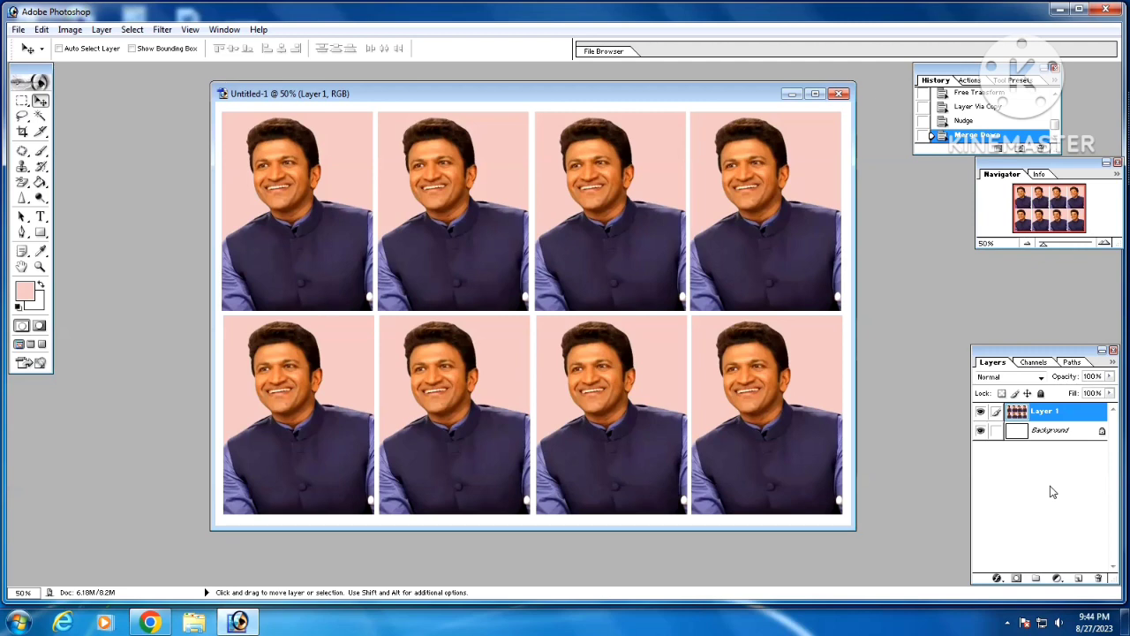
{"action": "key", "text": "ctrl+e"}
{"action": "left_click", "coordinate": [17, 29]}
{"action": "left_click", "coordinate": [56, 161]}
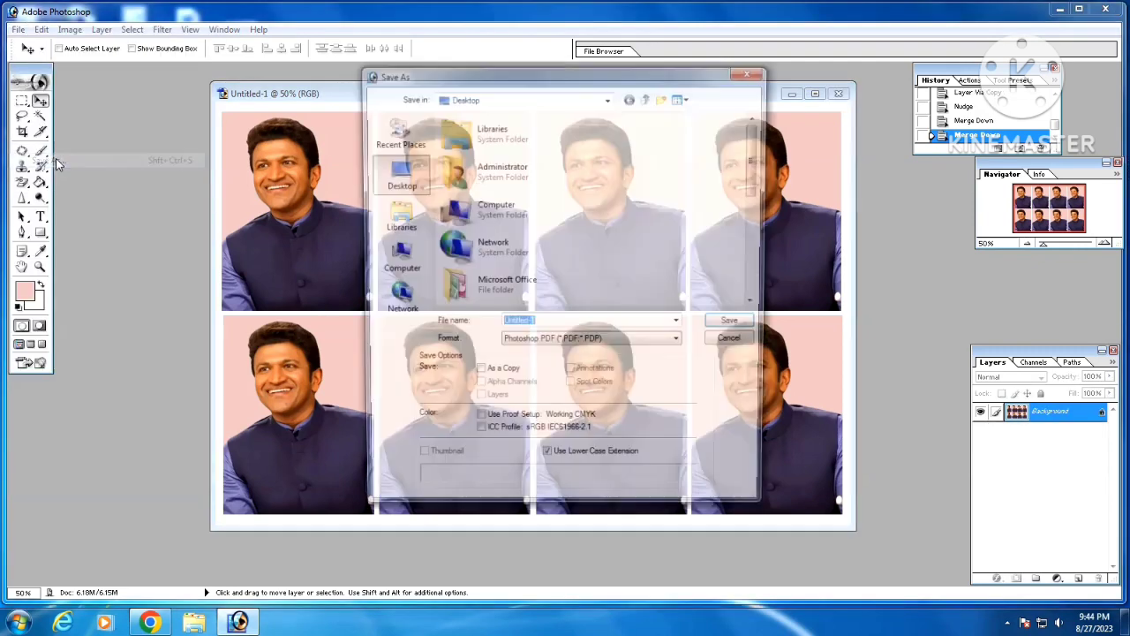
{"action": "left_click", "coordinate": [576, 325]}
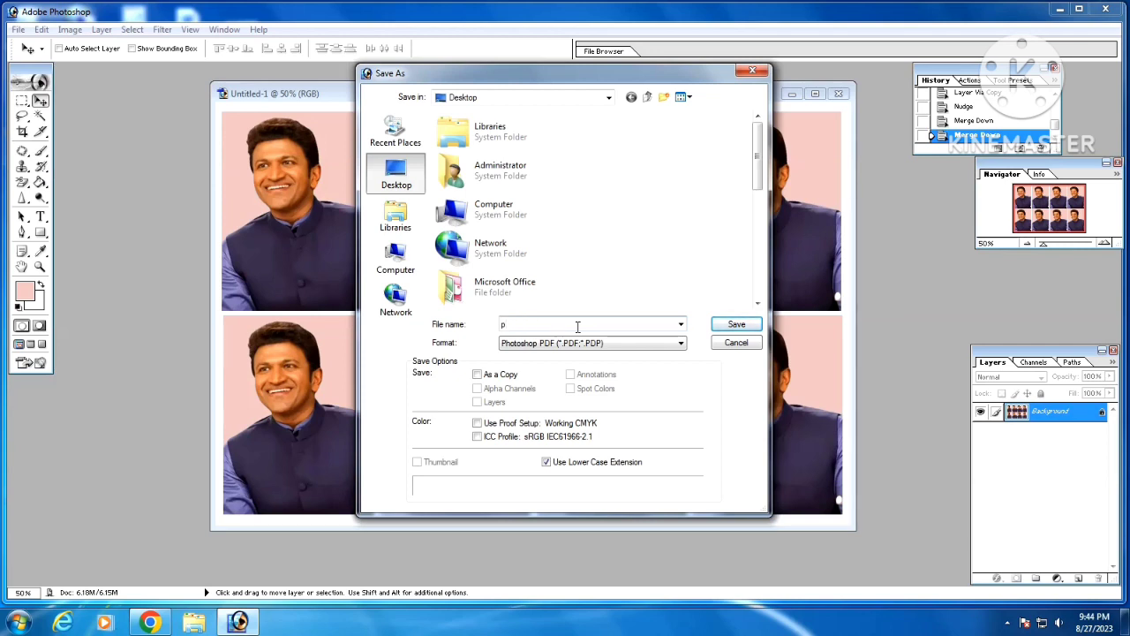
{"action": "type", "text": "p"}
{"action": "type", "text": "3"}
{"action": "left_click", "coordinate": [621, 341]}
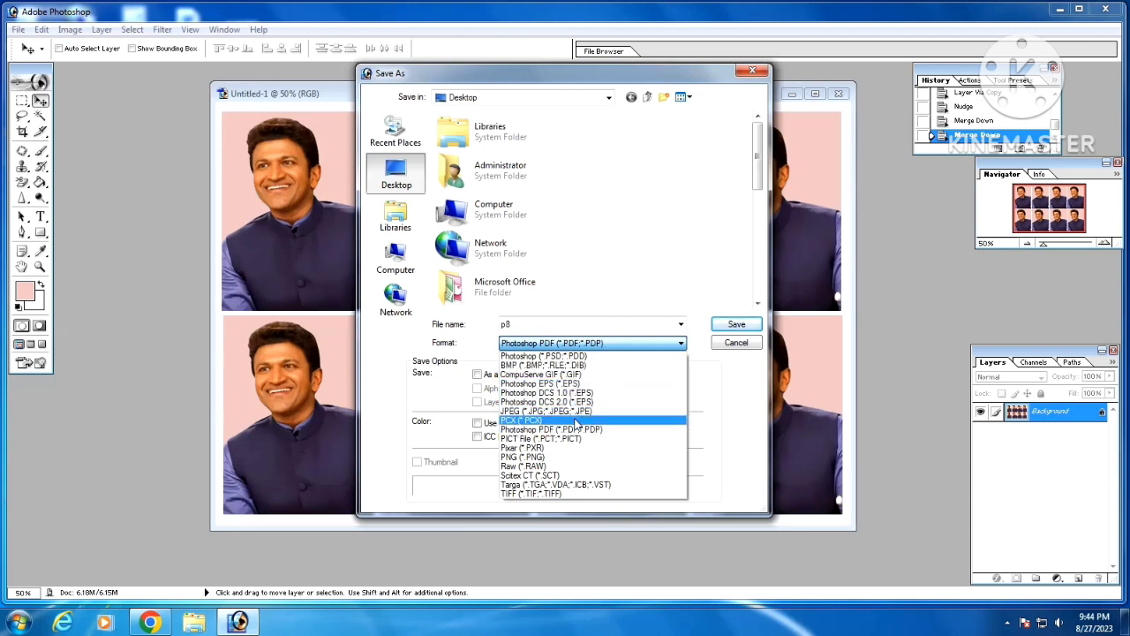
{"action": "left_click", "coordinate": [575, 430]}
{"action": "left_click", "coordinate": [727, 324]}
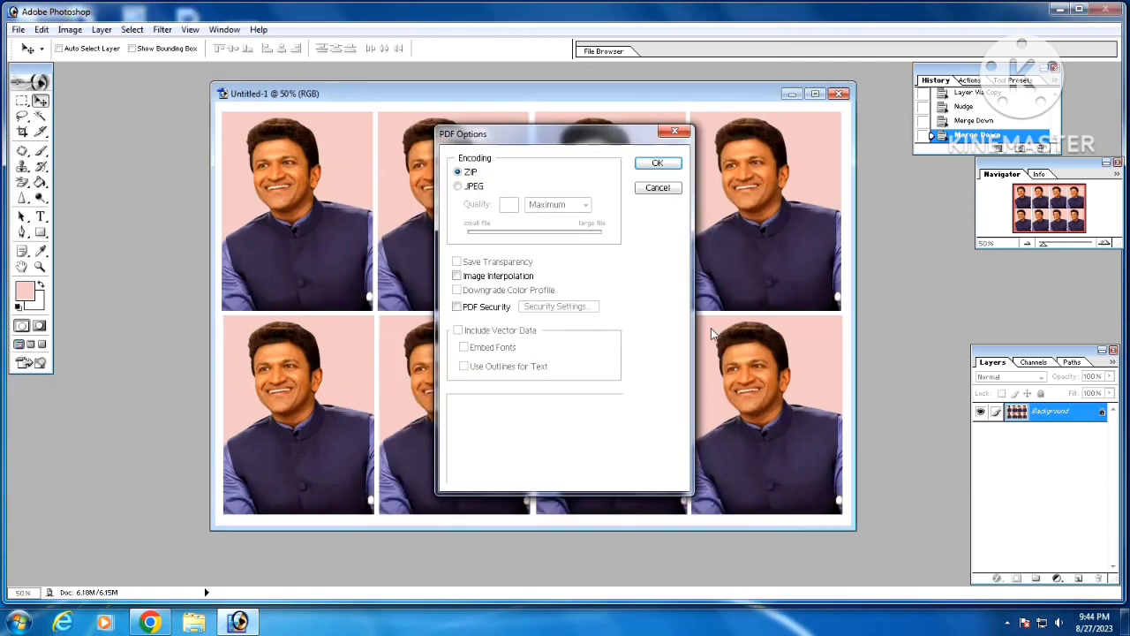
{"action": "left_click", "coordinate": [658, 163]}
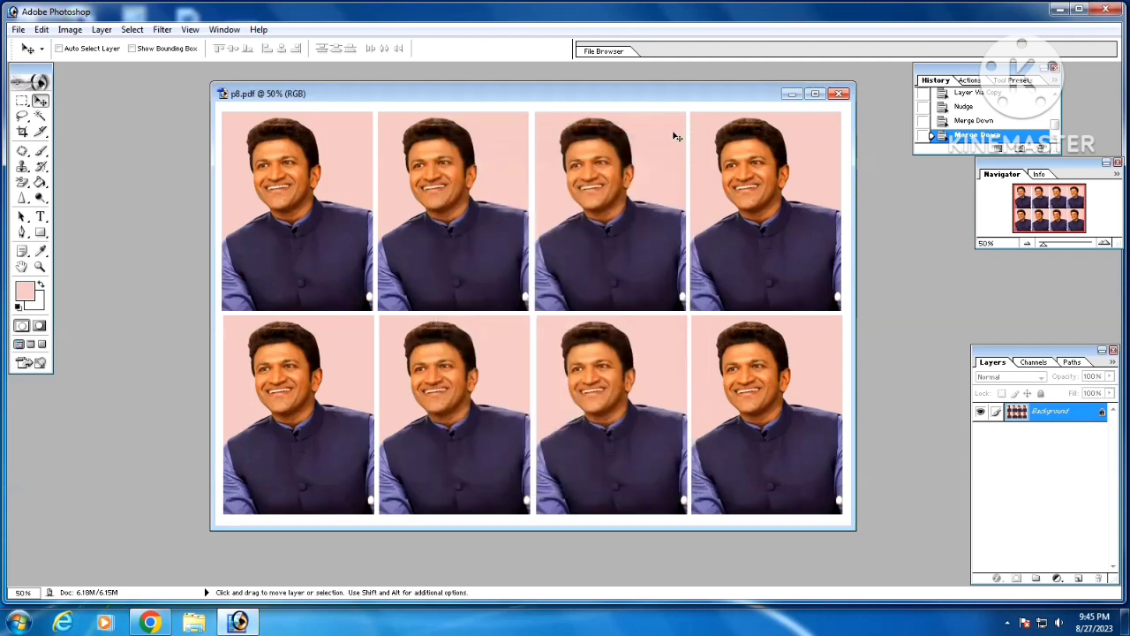
Close the finished sheet and exit Photoshop, and open the saved p8 PDF from the desktop in Adobe Reader.
{"action": "left_click", "coordinate": [841, 95]}
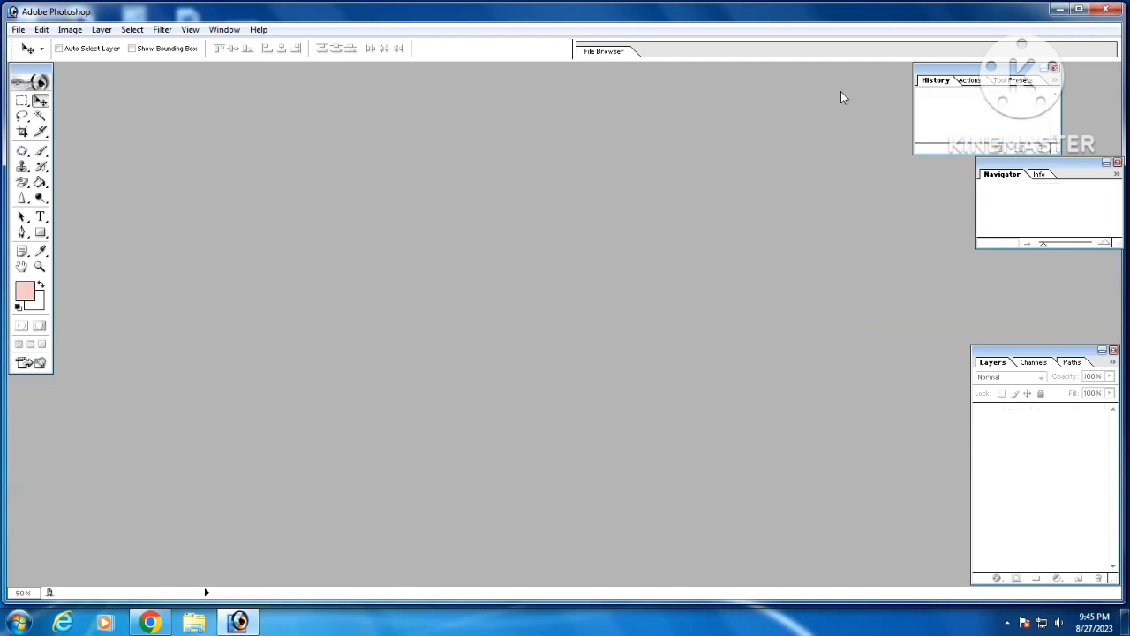
{"action": "left_click", "coordinate": [1106, 9]}
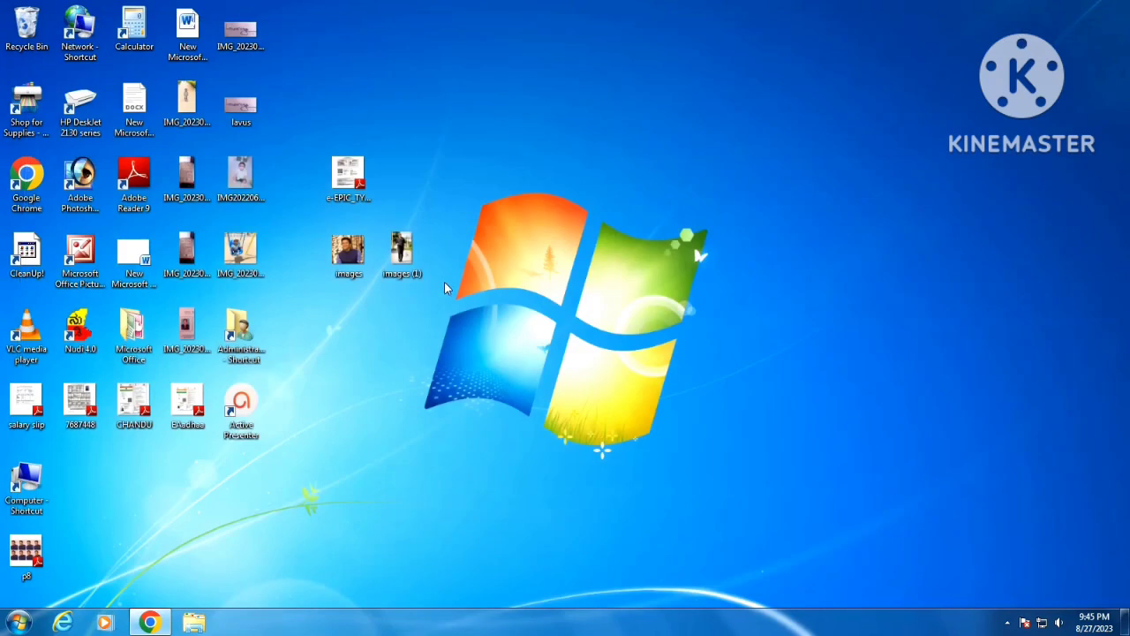
{"action": "double_click", "coordinate": [25, 554]}
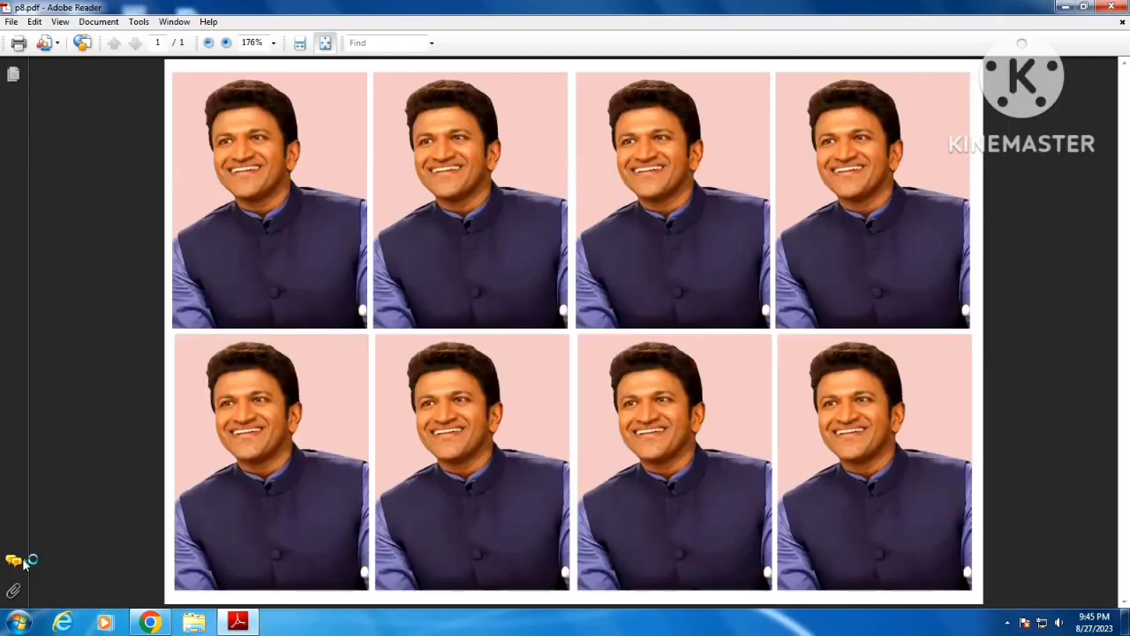